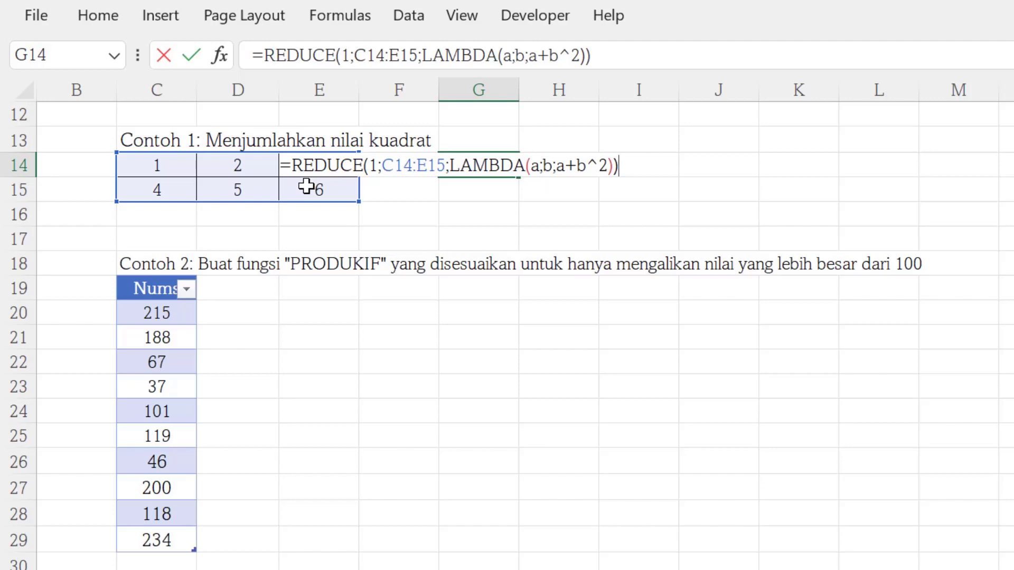
Step: Commit the formula =REDUCE(1;C14:E15;LAMBDA(a;b;a+b^2)) in cell G14
{"action": "key", "text": "Return"}
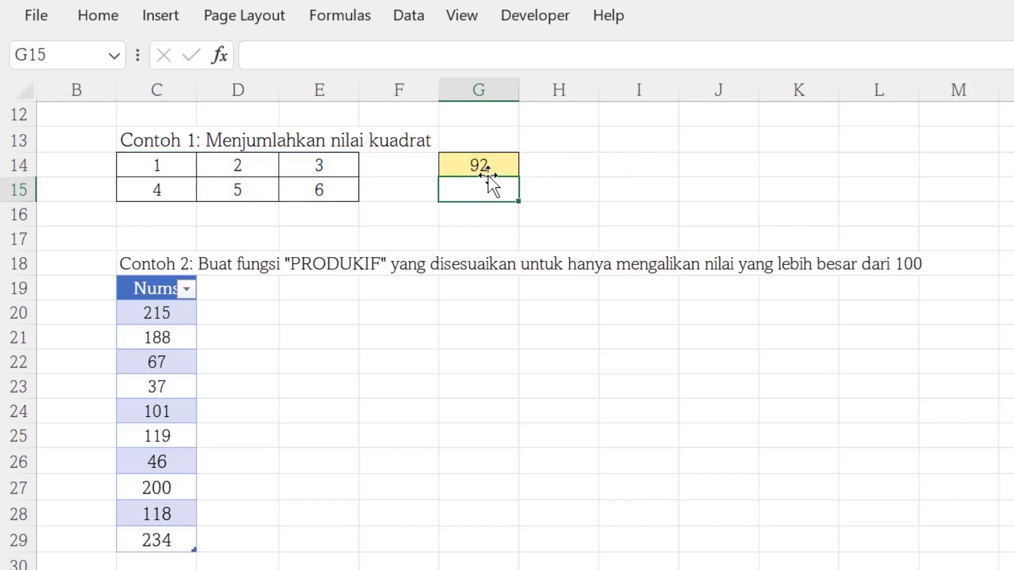
{"action": "left_click", "coordinate": [569, 355]}
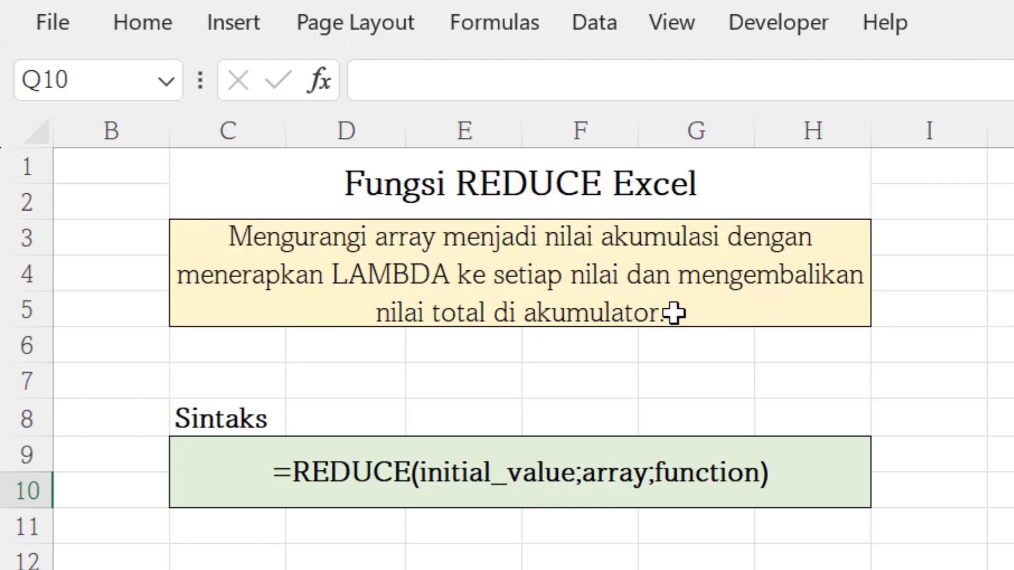
Step: Begin a REDUCE formula in cell G14 with initial value 1 and the array C14:E15
{"action": "scroll", "coordinate": [716, 473], "scroll_direction": "down", "scroll_amount": 2}
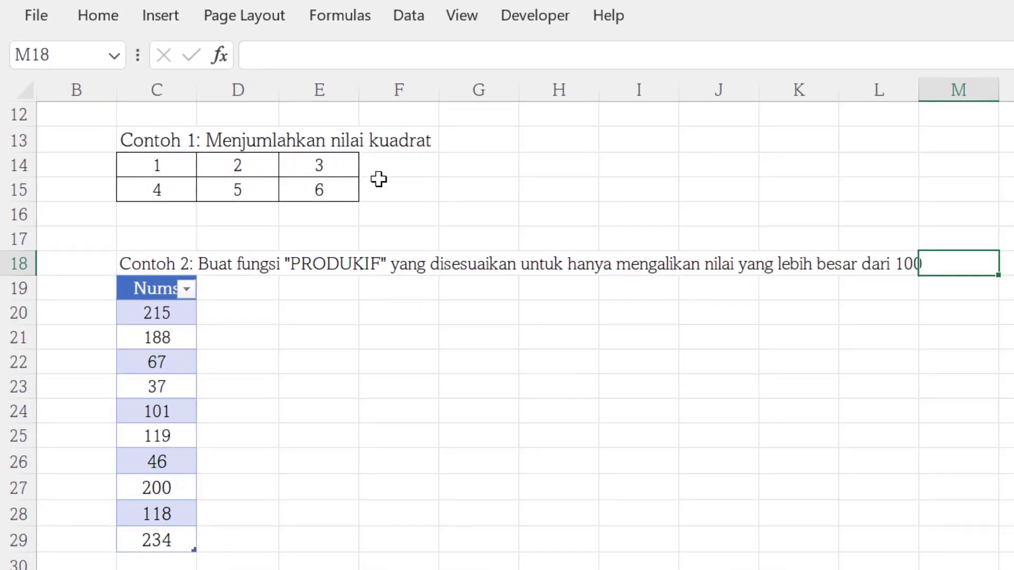
{"action": "left_click", "coordinate": [458, 165]}
{"action": "type", "text": "="}
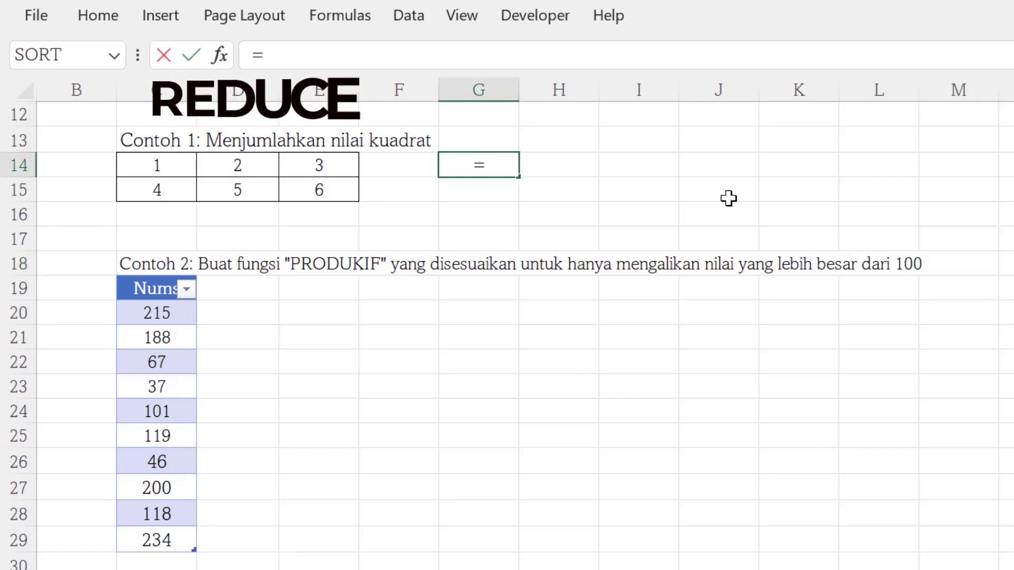
{"action": "type", "text": "red"}
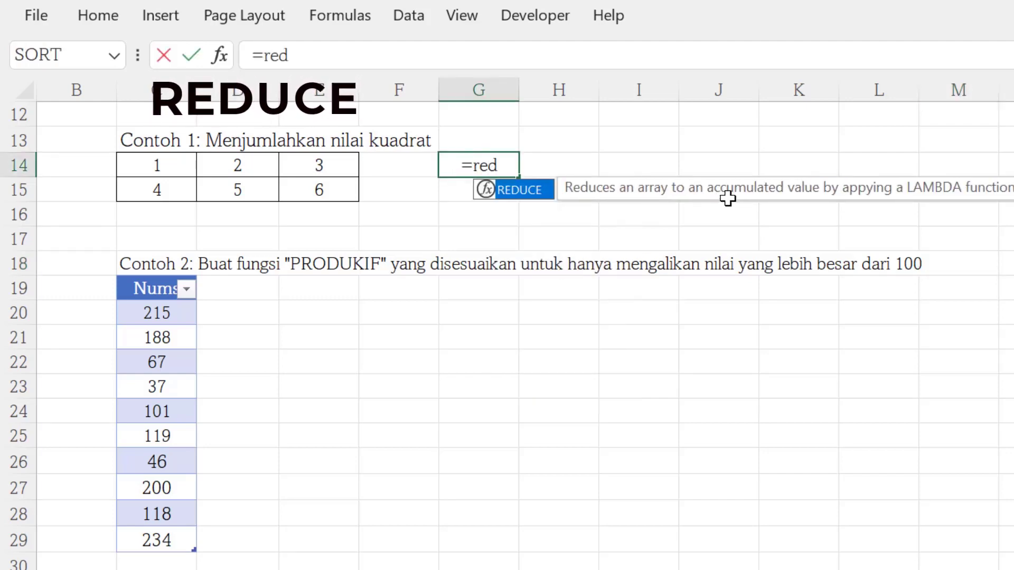
{"action": "key", "text": "Tab"}
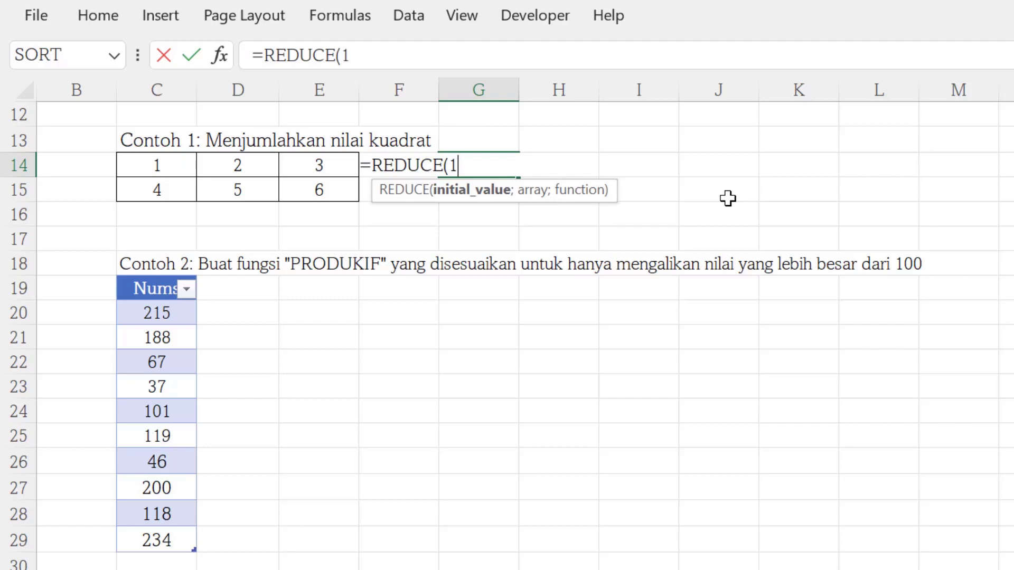
{"action": "type", "text": "1;"}
{"action": "left_click_drag", "start_coordinate": [138, 161], "coordinate": [306, 186]}
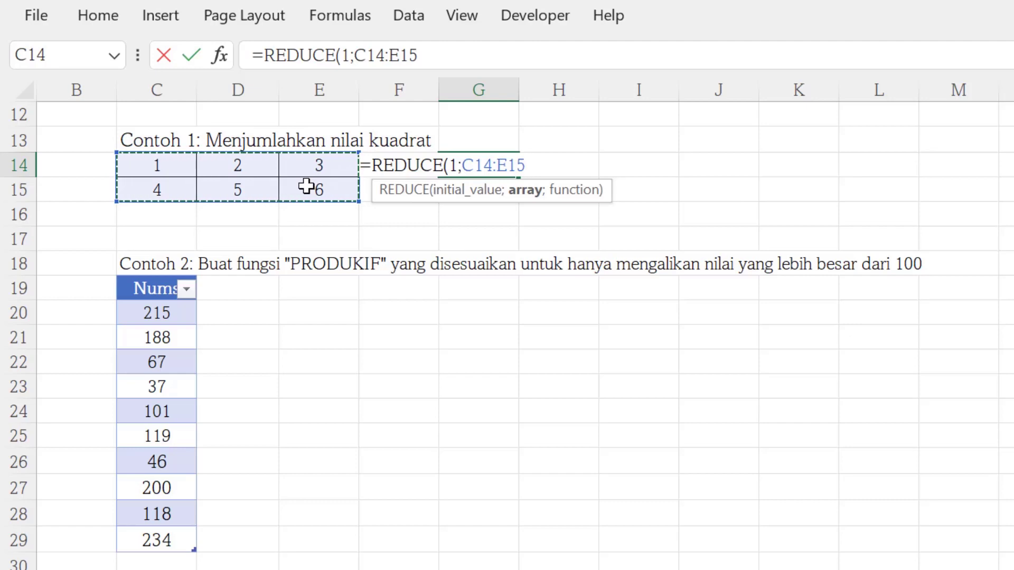
{"action": "type", "text": ";"}
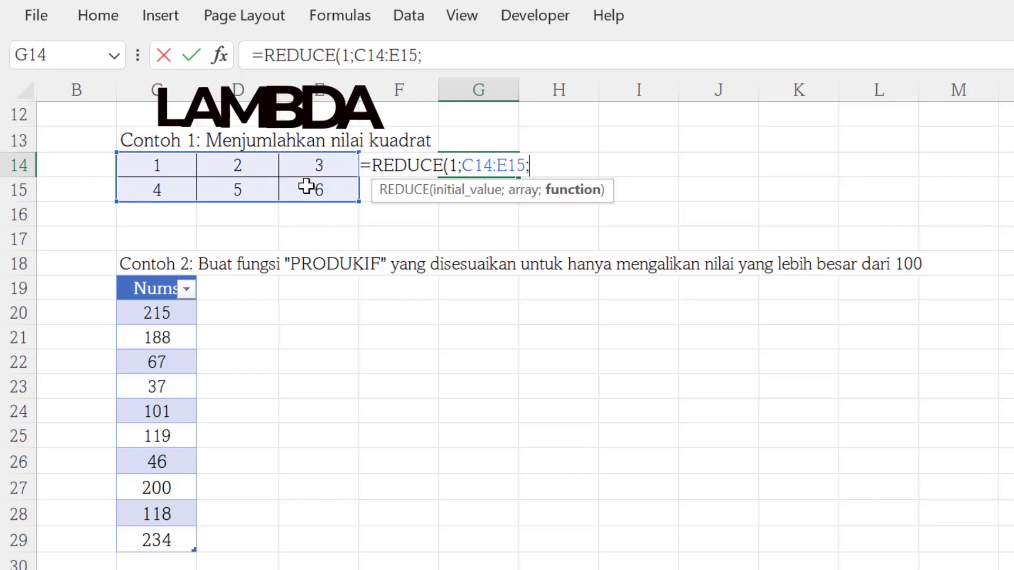
Step: Complete the REDUCE formula in G14 with the function LAMBDA(a;b;a+b^2)
{"action": "type", "text": "l"}
{"action": "key", "text": "Tab"}
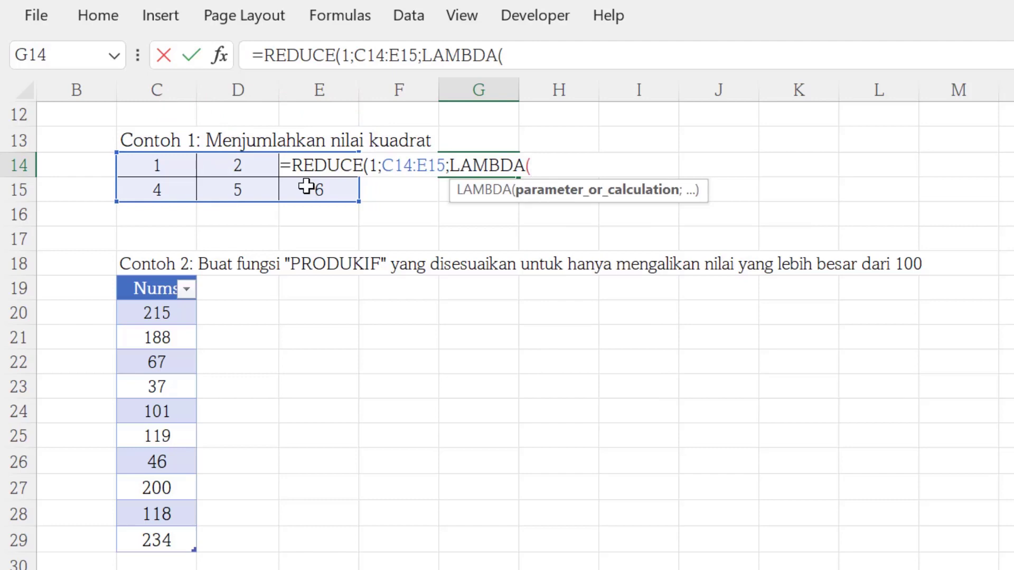
{"action": "type", "text": "a;b;"}
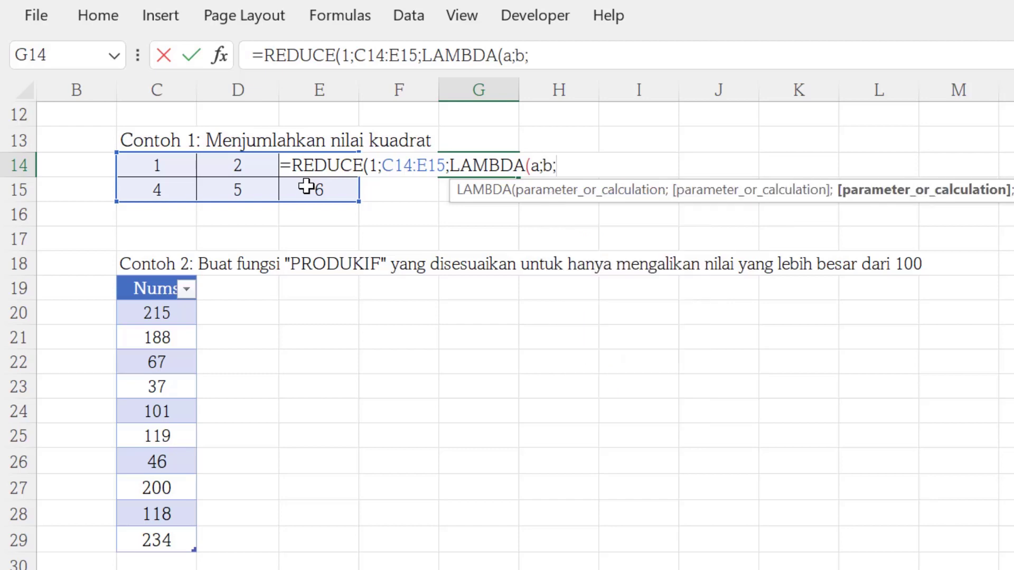
{"action": "type", "text": "a+b"}
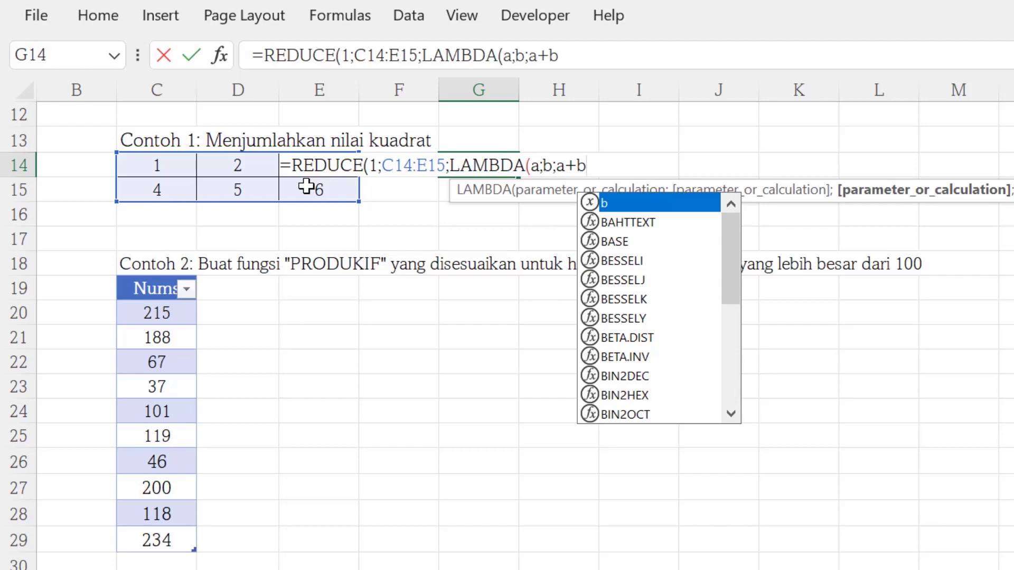
{"action": "type", "text": "^"}
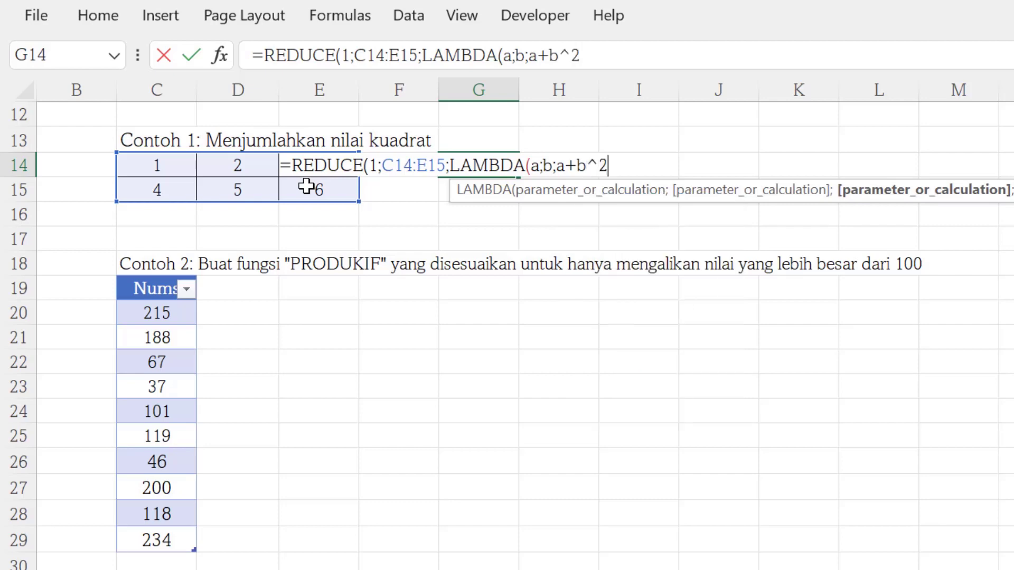
{"action": "type", "text": "2)"}
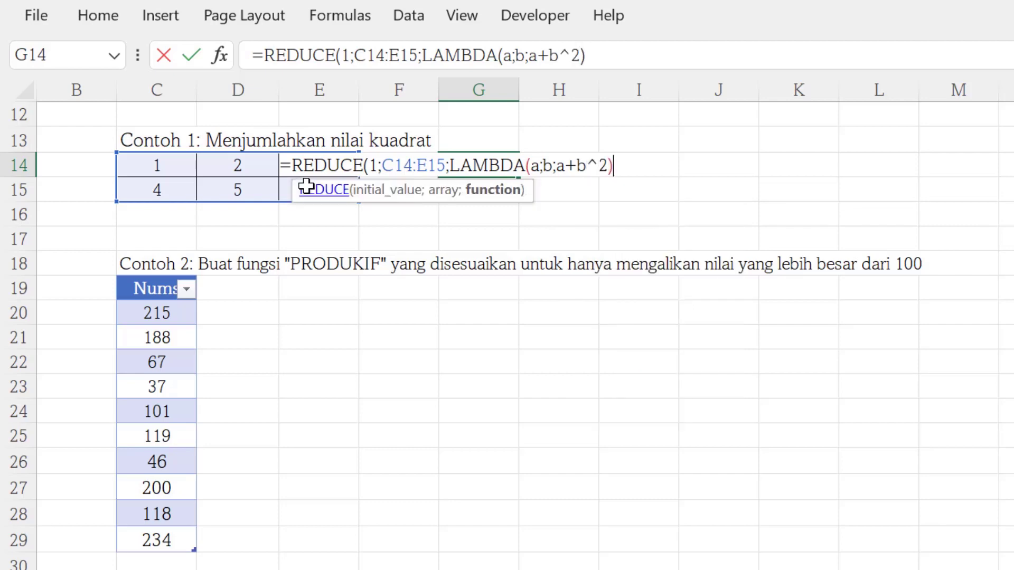
{"action": "type", "text": ")"}
{"action": "key", "text": "Return"}
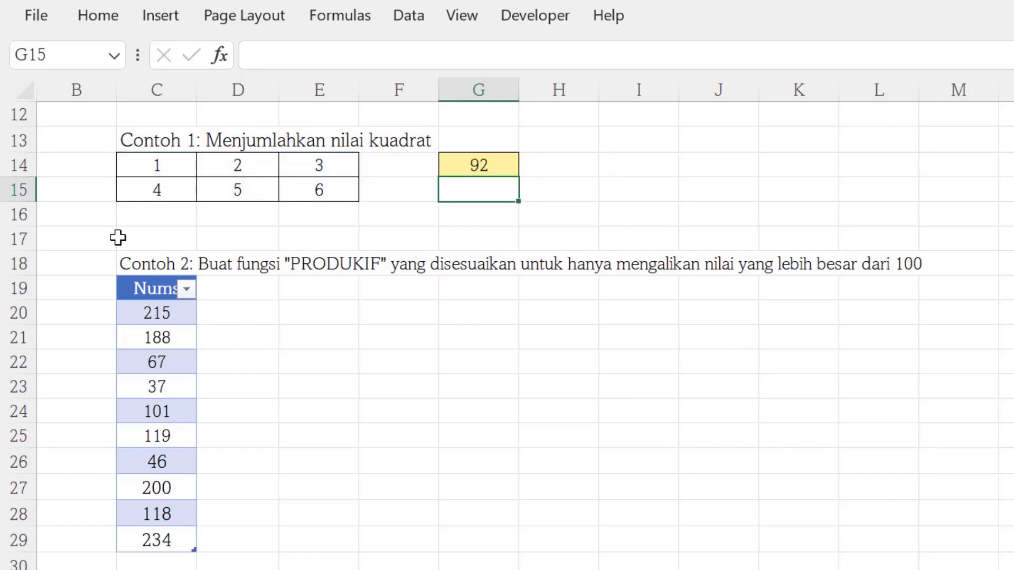
{"action": "left_click", "coordinate": [570, 356]}
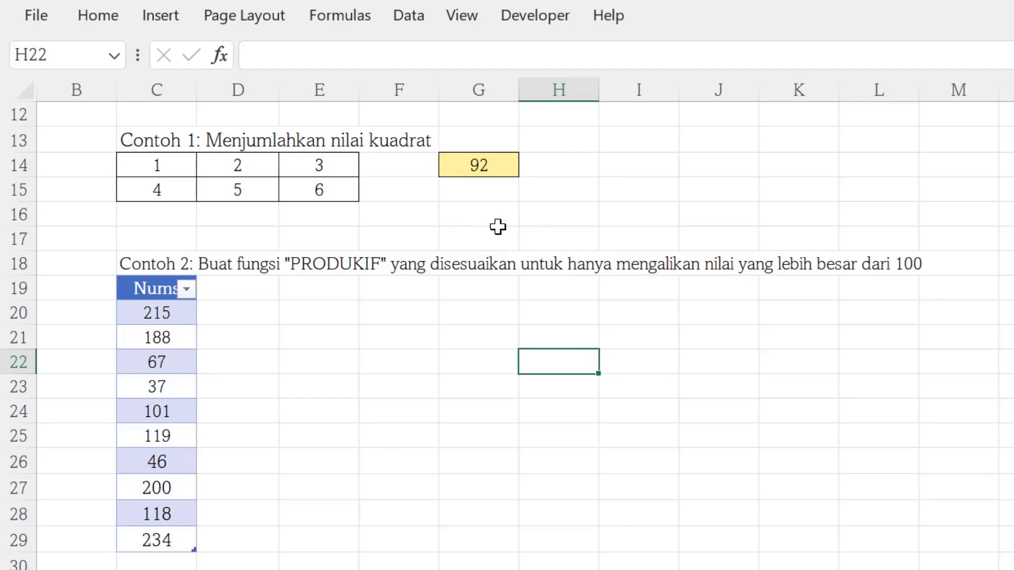
Step: Enter the header REDUCE in cell G13 and the header SCAN in cell I13
{"action": "left_click", "coordinate": [465, 143]}
{"action": "type", "text": "REDUCE"}
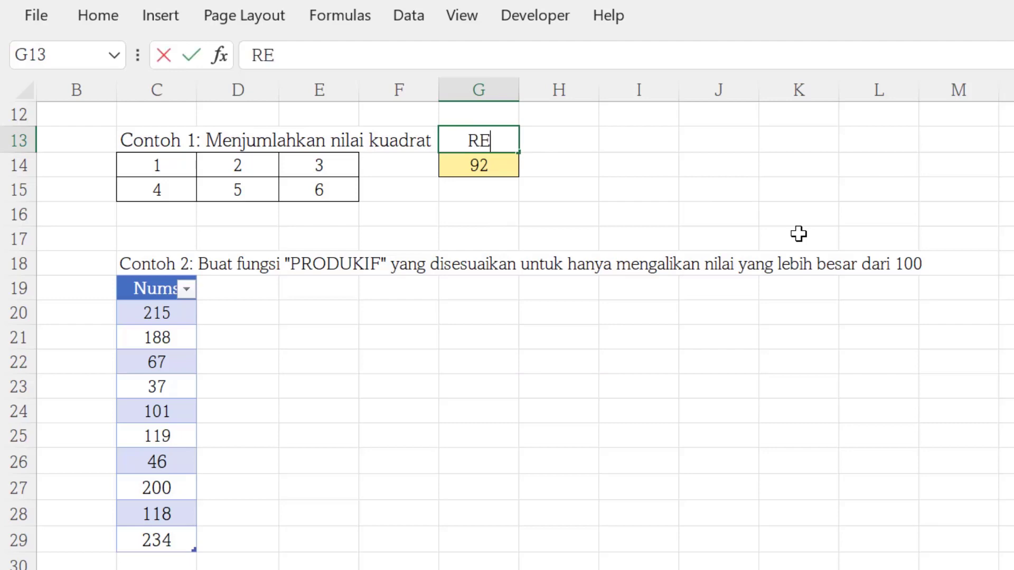
{"action": "key", "text": "Tab"}
{"action": "key", "text": "Tab"}
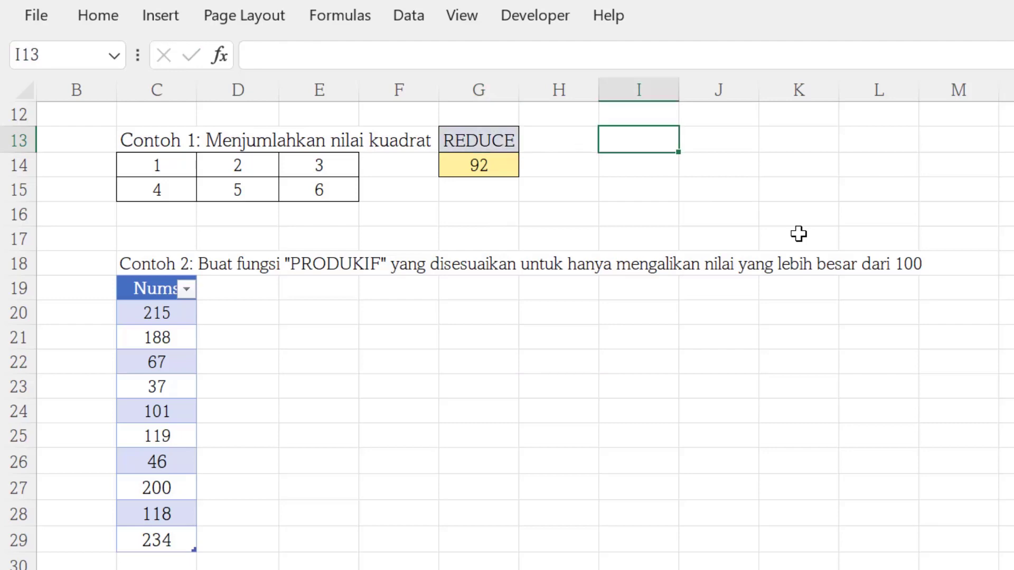
{"action": "type", "text": "SCAN"}
{"action": "key", "text": "Return"}
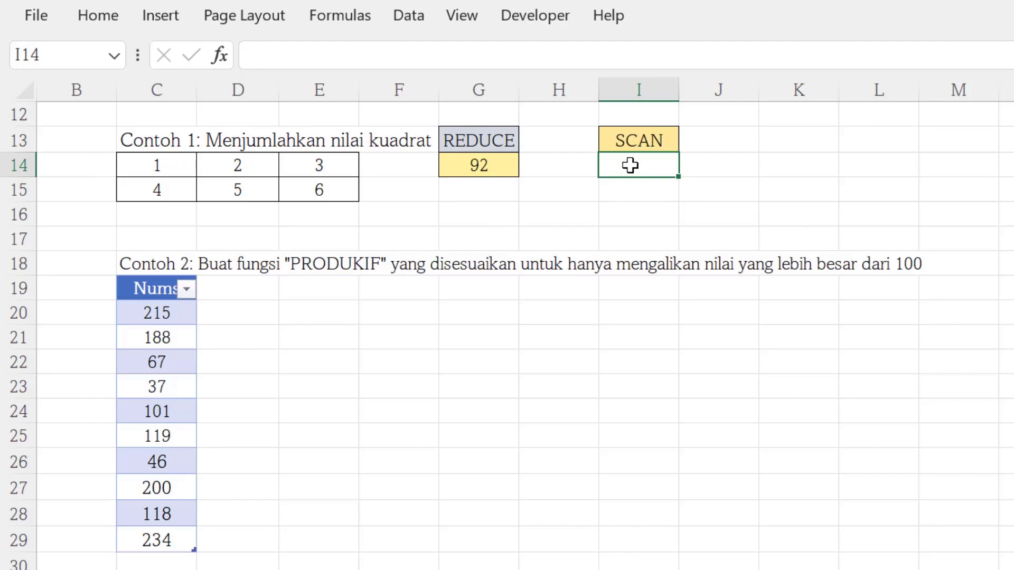
Step: Begin a SCAN formula in cell I14 with initial value 1 and the array C14:E15
{"action": "type", "text": "=s"}
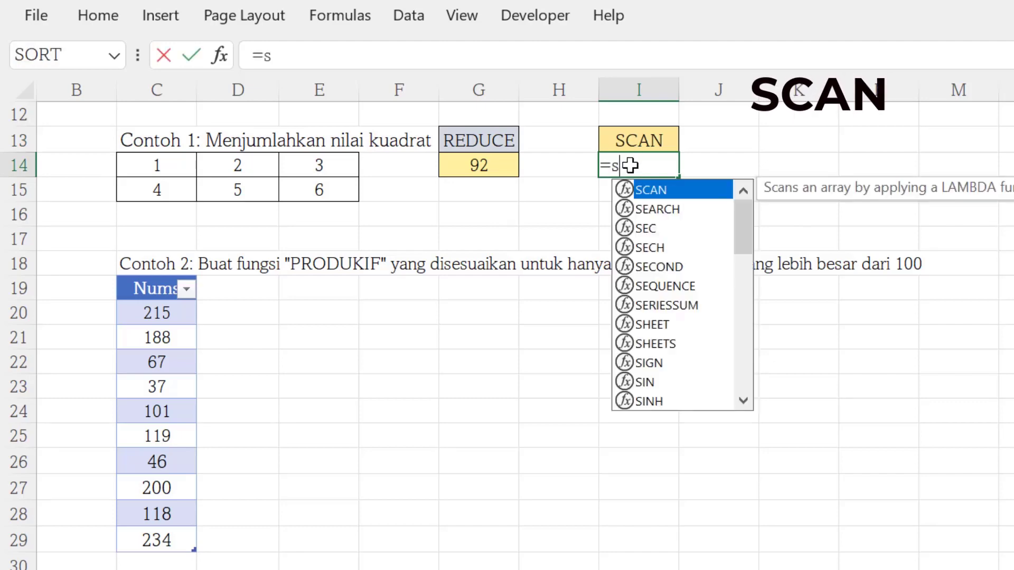
{"action": "key", "text": "Tab"}
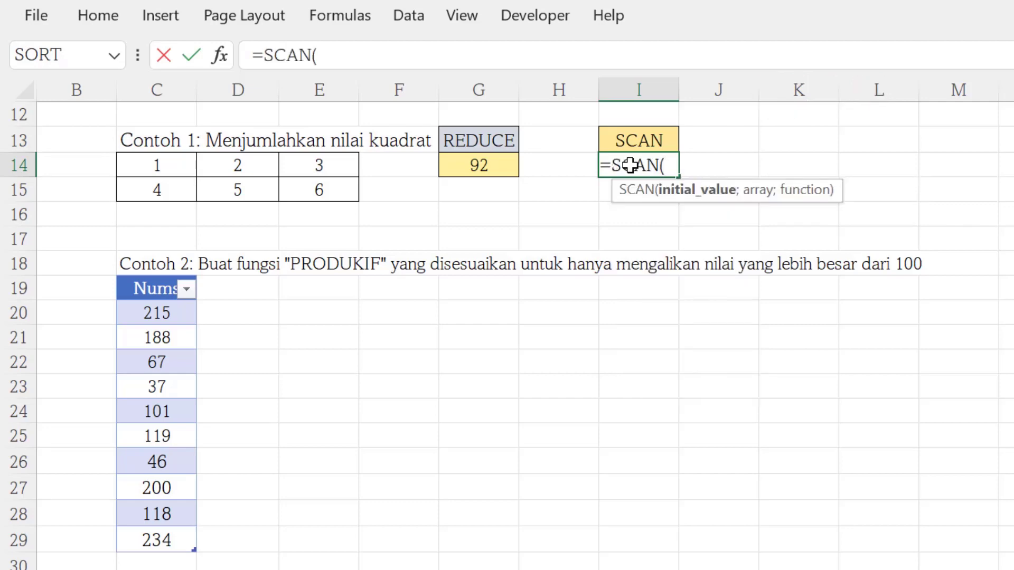
{"action": "type", "text": "1;"}
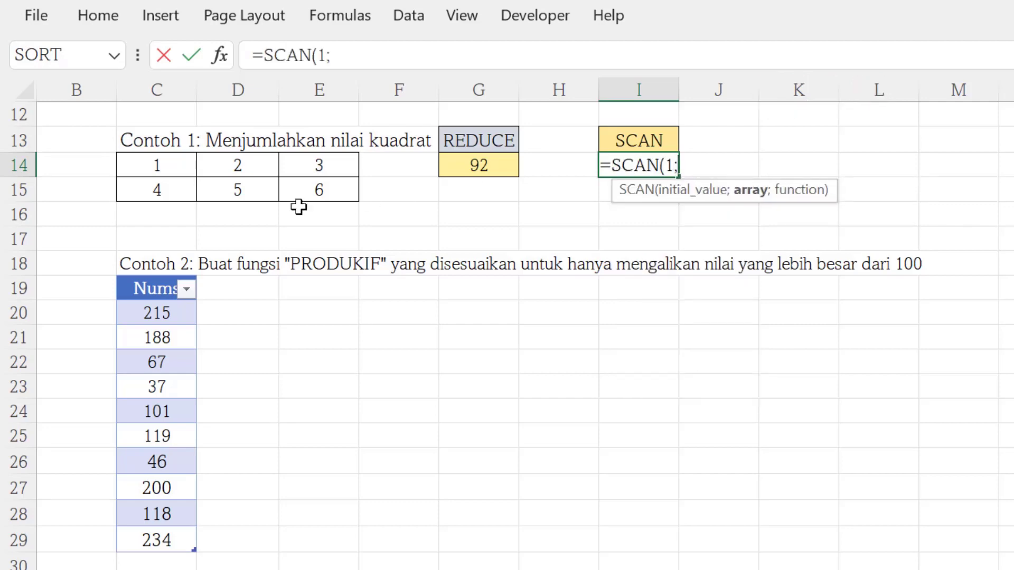
{"action": "left_click_drag", "start_coordinate": [143, 165], "coordinate": [302, 191]}
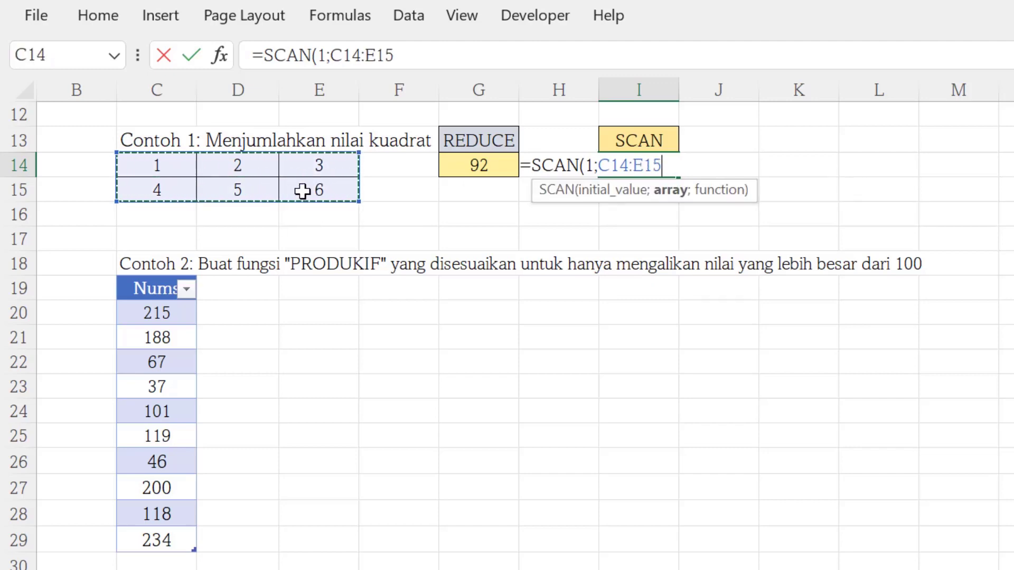
{"action": "type", "text": ";"}
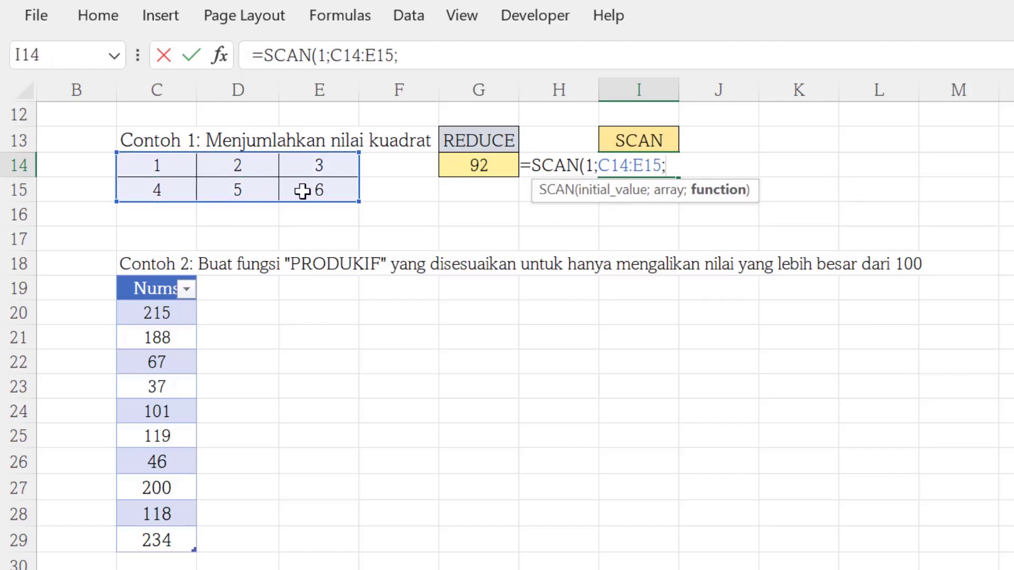
Step: Complete the SCAN formula in I14 with the function LAMBDA(a;b;a+b^2)
{"action": "type", "text": "L"}
{"action": "key", "text": "Tab"}
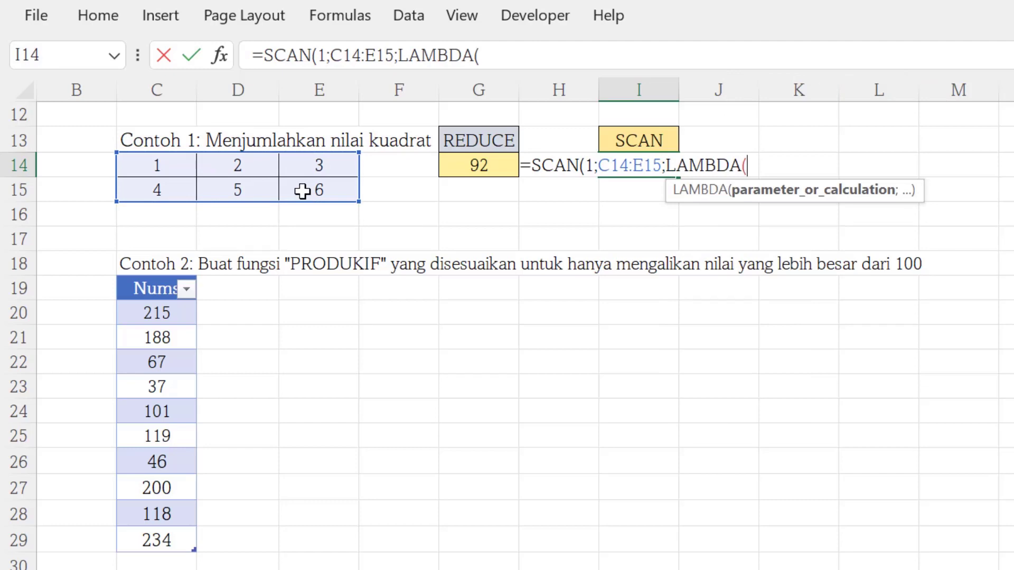
{"action": "type", "text": "a"}
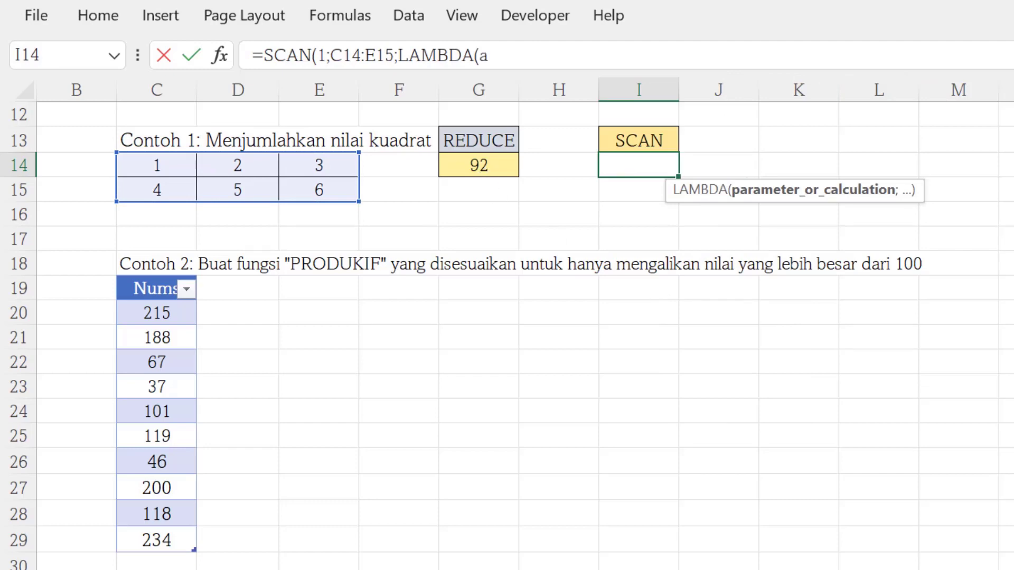
{"action": "type", "text": ";b;"}
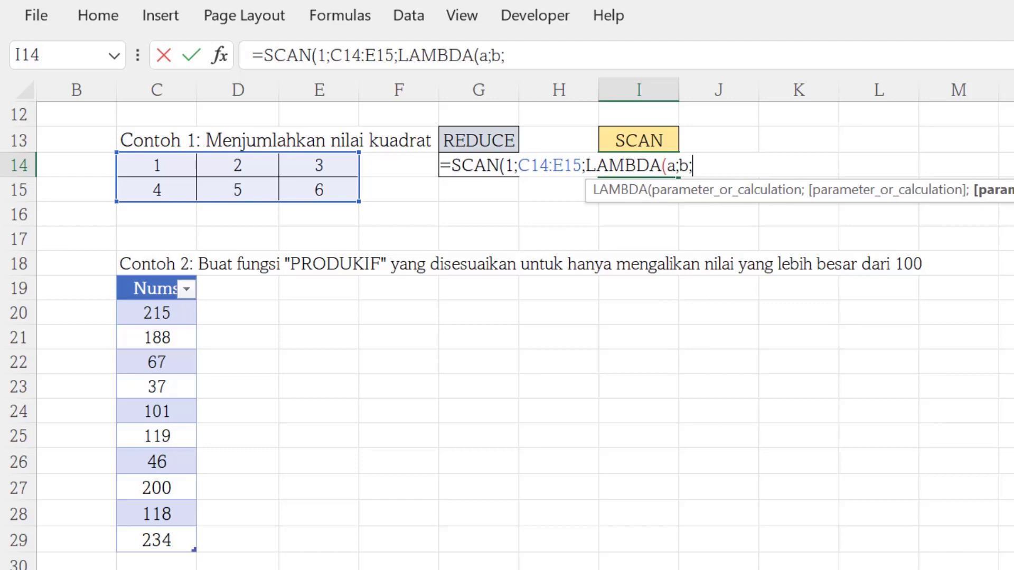
{"action": "type", "text": "a+b"}
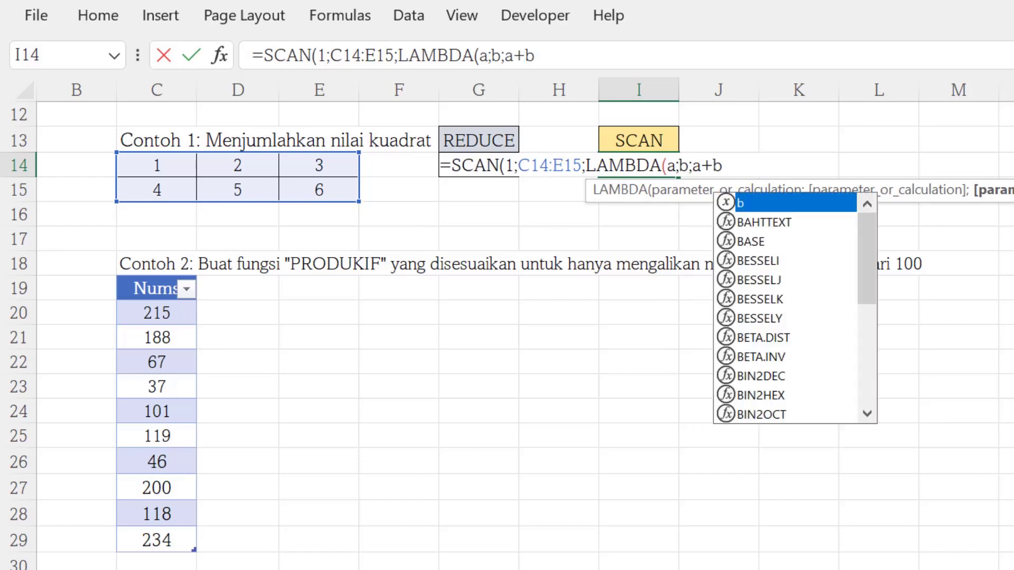
{"action": "type", "text": "^2)"}
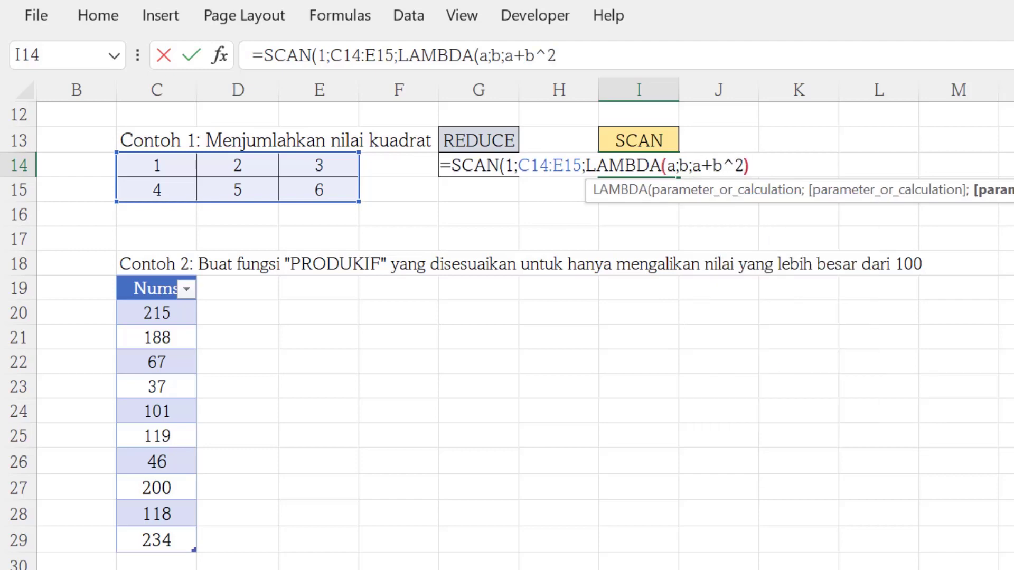
{"action": "type", "text": ")"}
{"action": "key", "text": "Return"}
{"action": "left_click", "coordinate": [1006, 411]}
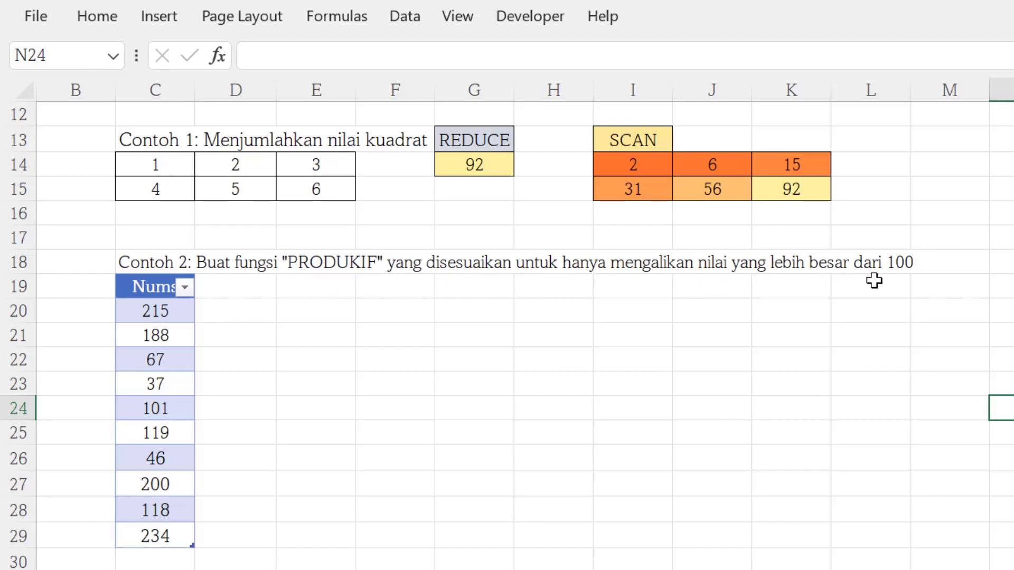
Step: For the second example, enter the header REDUCE in cell E19 and the header SCAN in cell G19
{"action": "left_click", "coordinate": [300, 310]}
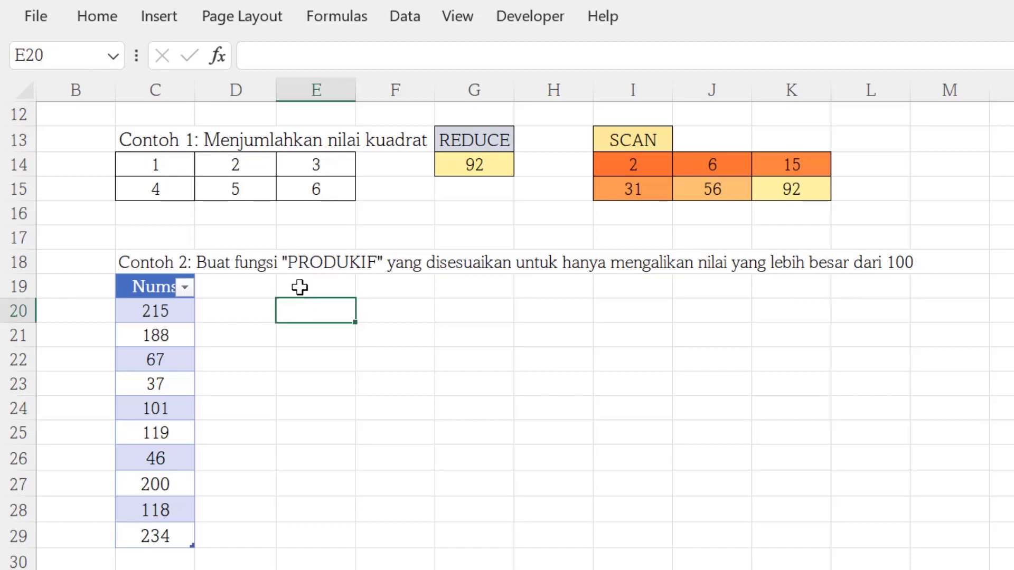
{"action": "left_click", "coordinate": [300, 287]}
{"action": "type", "text": "REDUCE"}
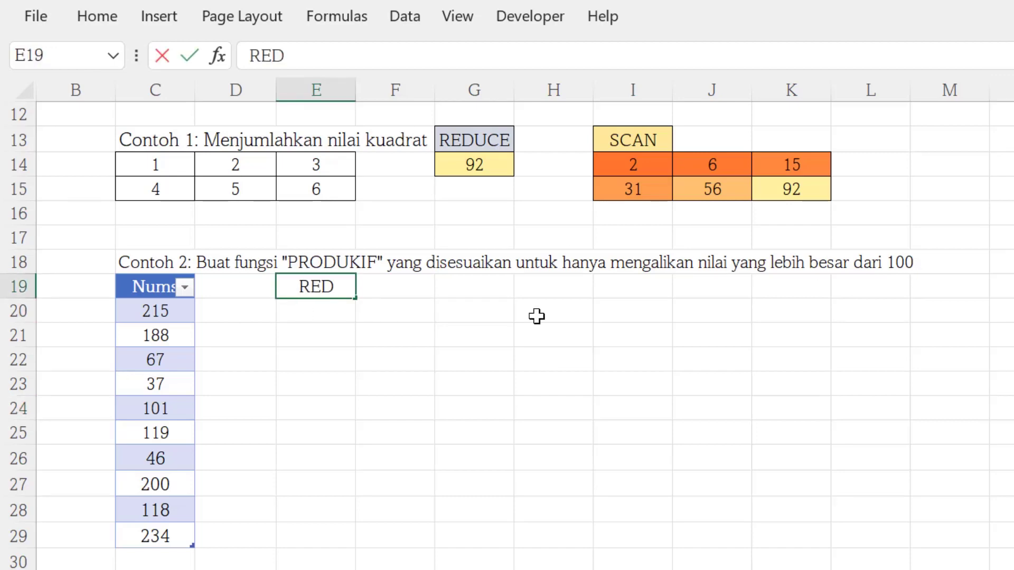
{"action": "key", "text": "Tab"}
{"action": "key", "text": "Tab"}
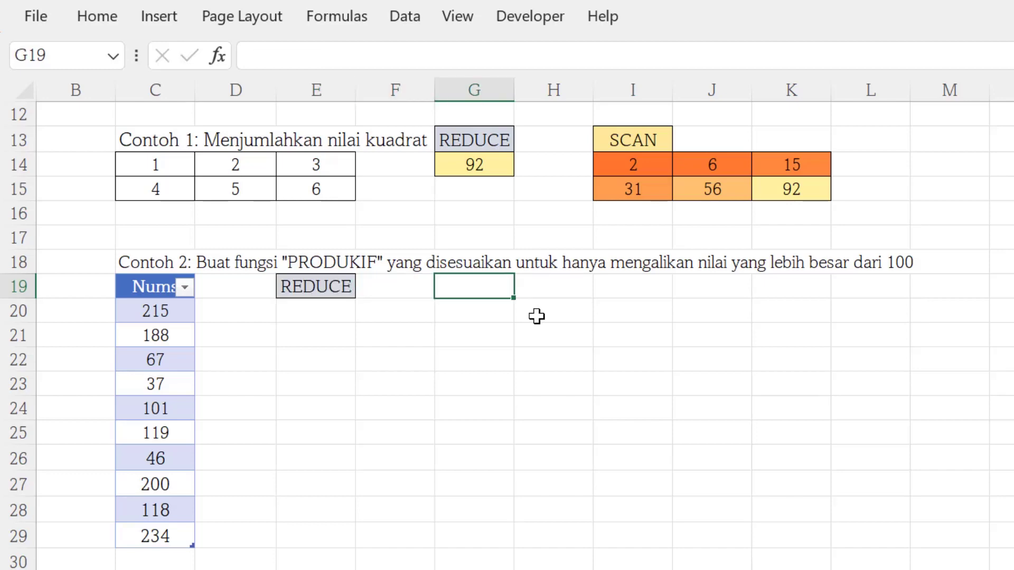
{"action": "type", "text": "SCAN"}
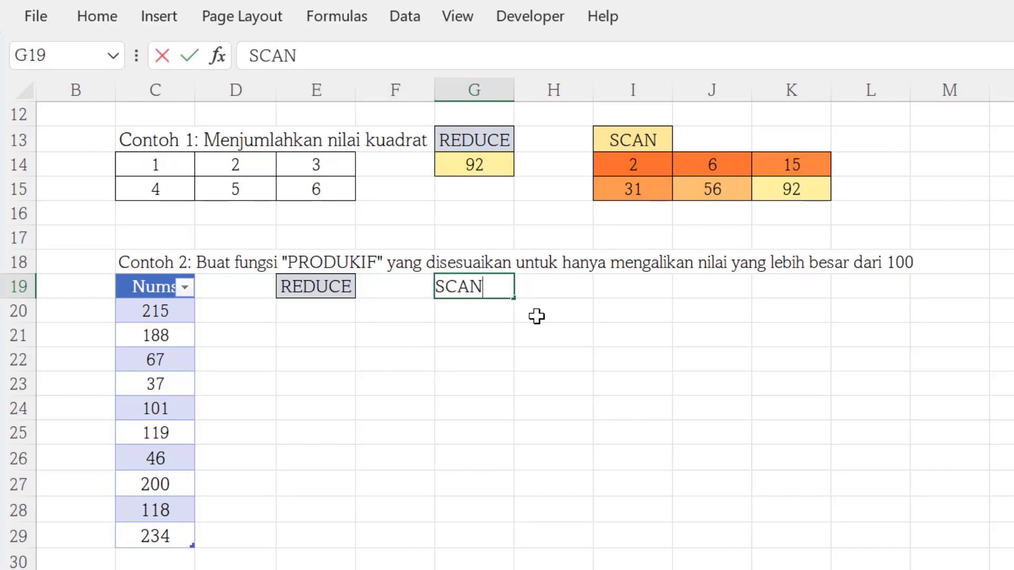
{"action": "key", "text": "Return"}
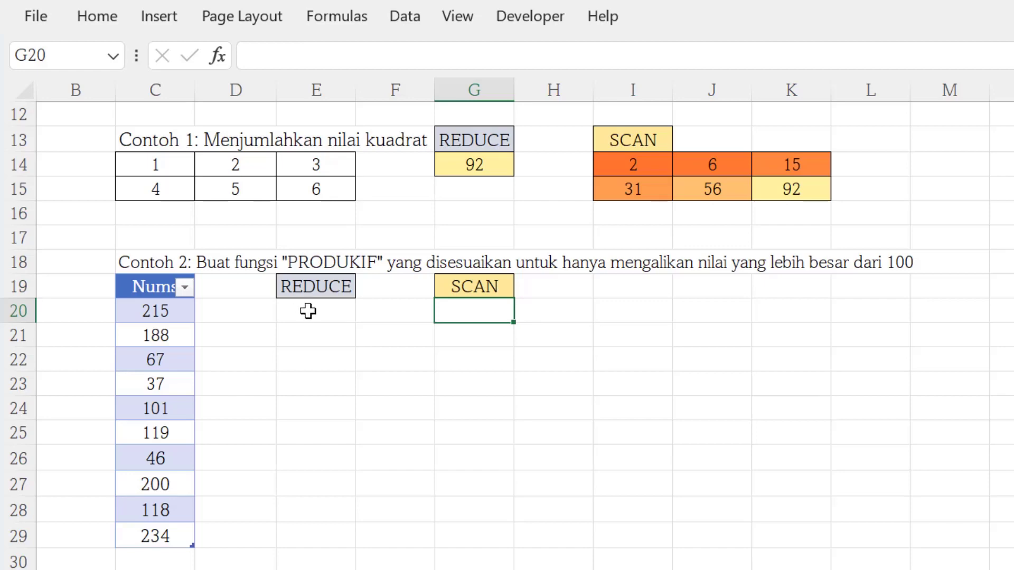
Step: Begin a REDUCE formula in cell E20 with initial value 1 and the array Table1[Nums]
{"action": "left_click", "coordinate": [308, 311]}
{"action": "type", "text": "="}
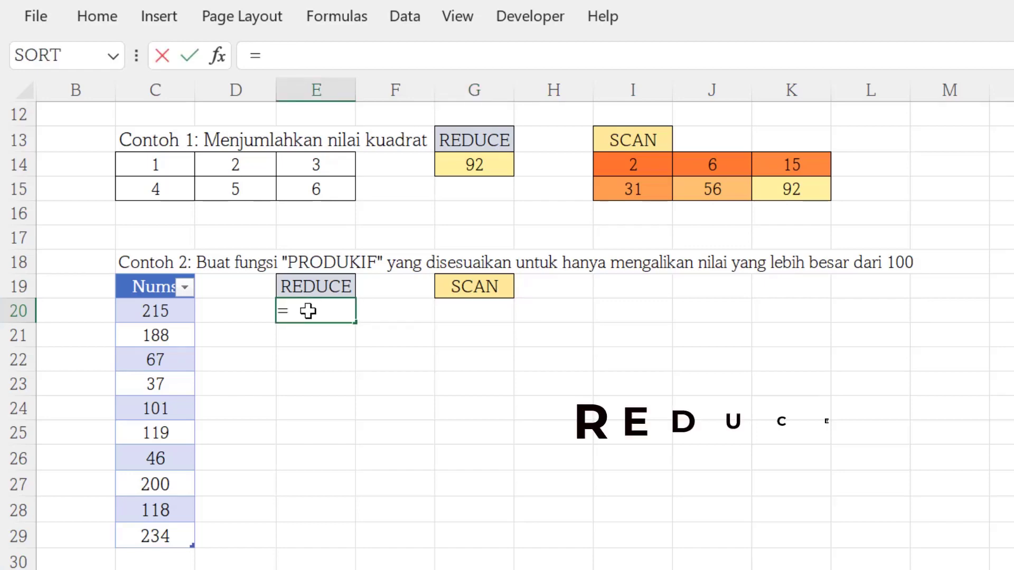
{"action": "type", "text": "red"}
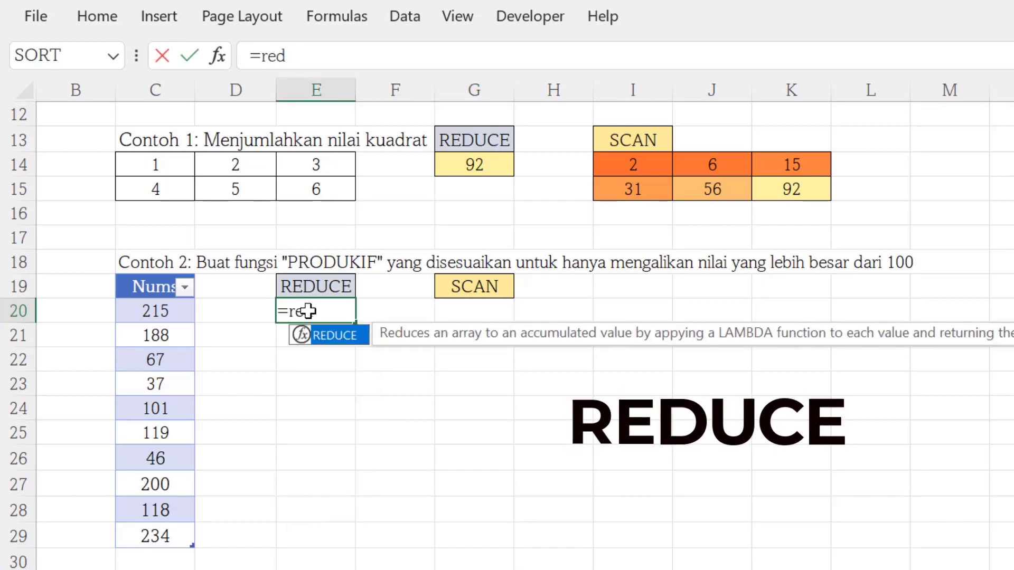
{"action": "key", "text": "Tab"}
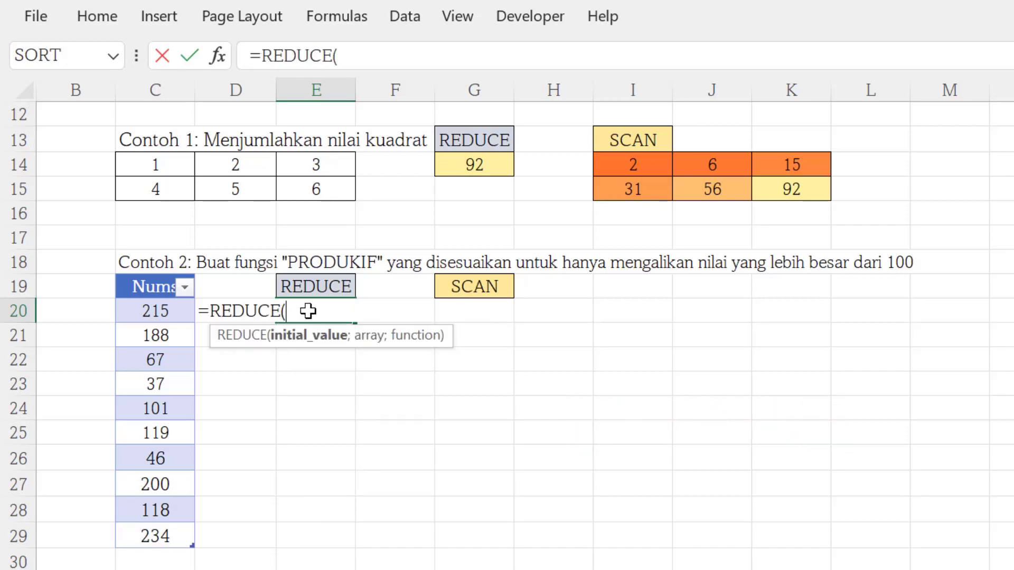
{"action": "type", "text": "1;"}
{"action": "left_click_drag", "start_coordinate": [150, 311], "coordinate": [148, 535]}
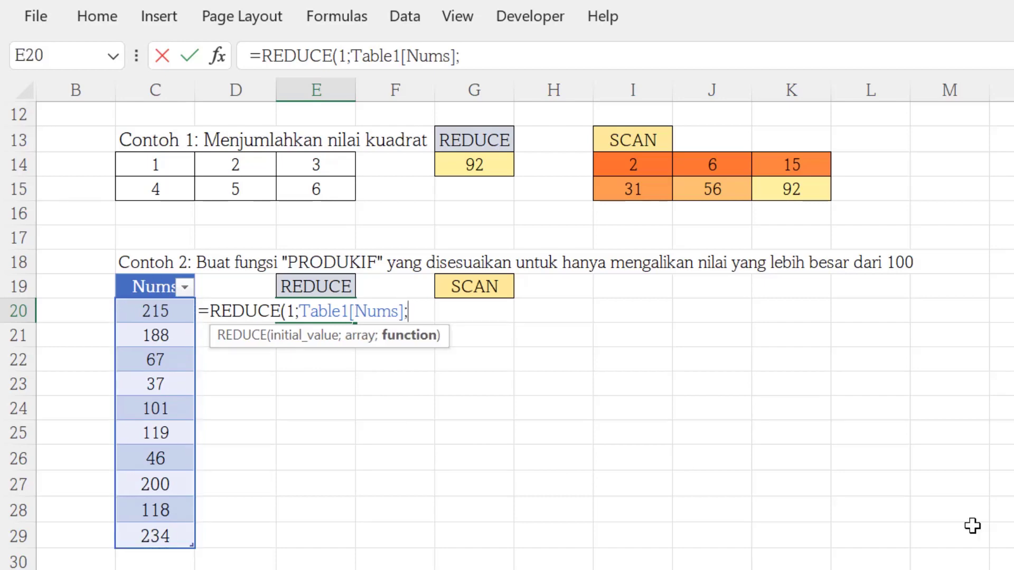
Step: Add a LAMBDA with the parameters a and b as the function argument of the REDUCE formula in E20
{"action": "type", "text": "L"}
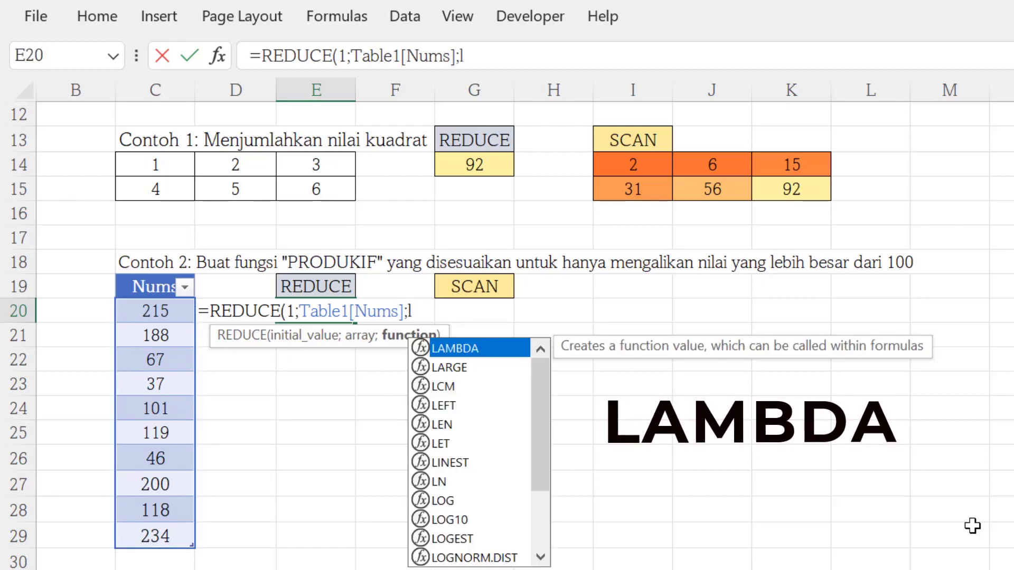
{"action": "key", "text": "Tab"}
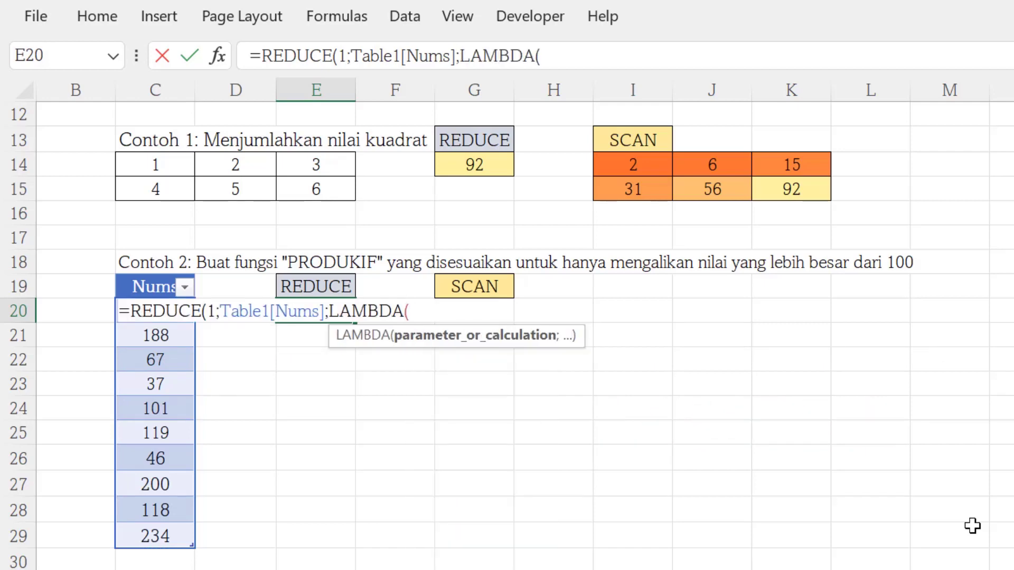
{"action": "type", "text": "a;b"}
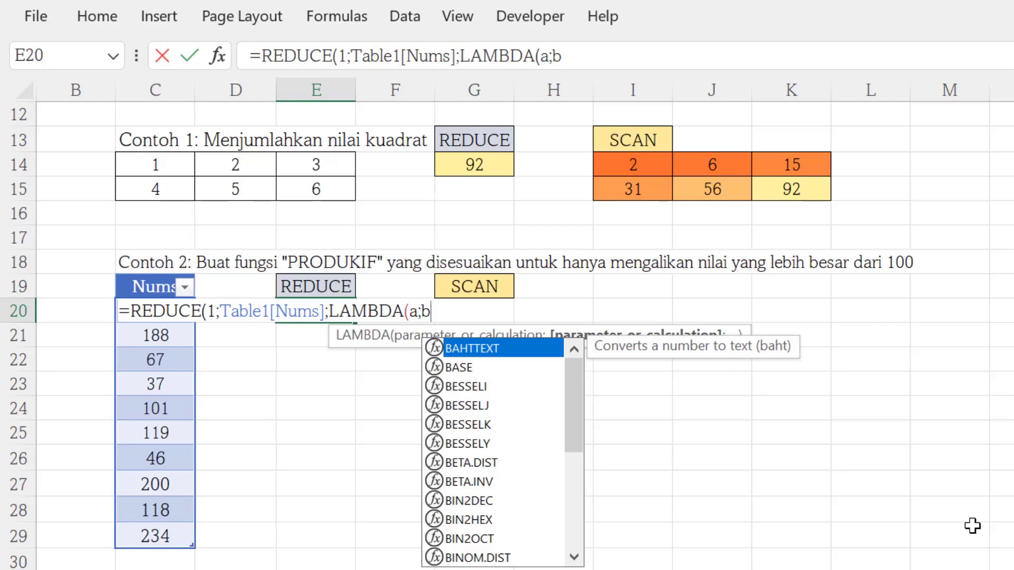
{"action": "type", "text": ";"}
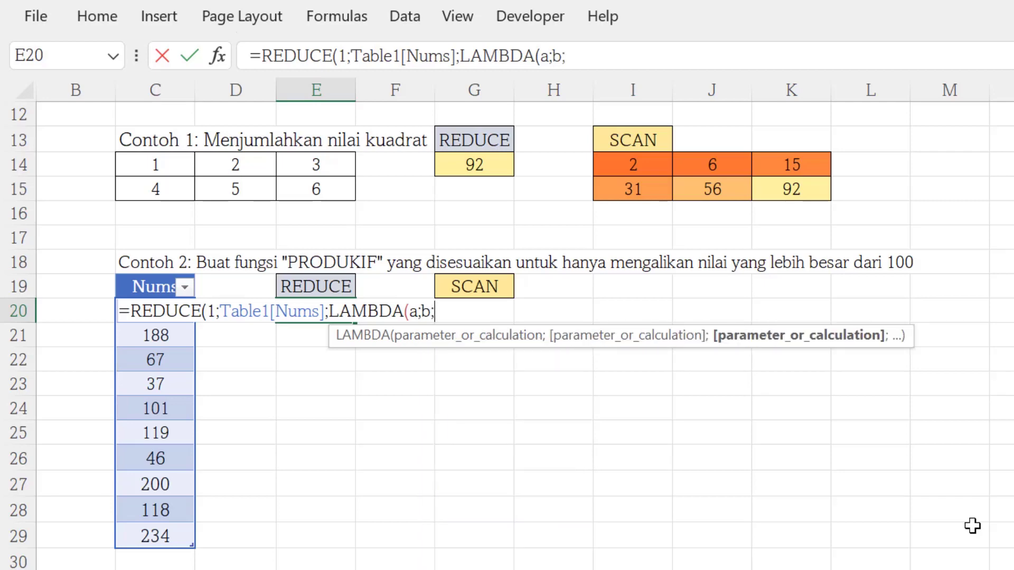
Step: Complete the REDUCE formula in E20 with the LAMBDA calculation IF(b>100;a+b;a)
{"action": "type", "text": "if"}
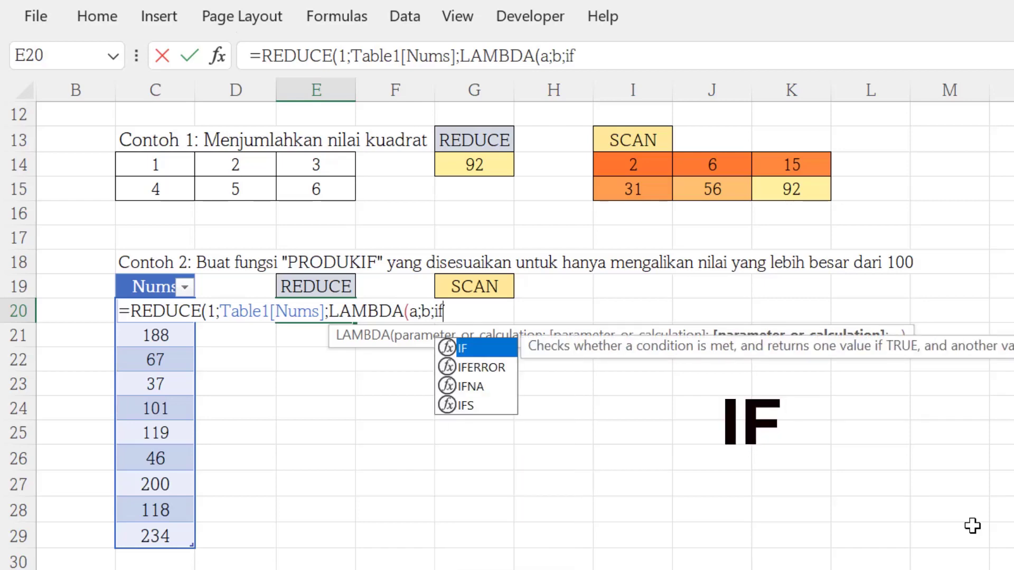
{"action": "key", "text": "Tab"}
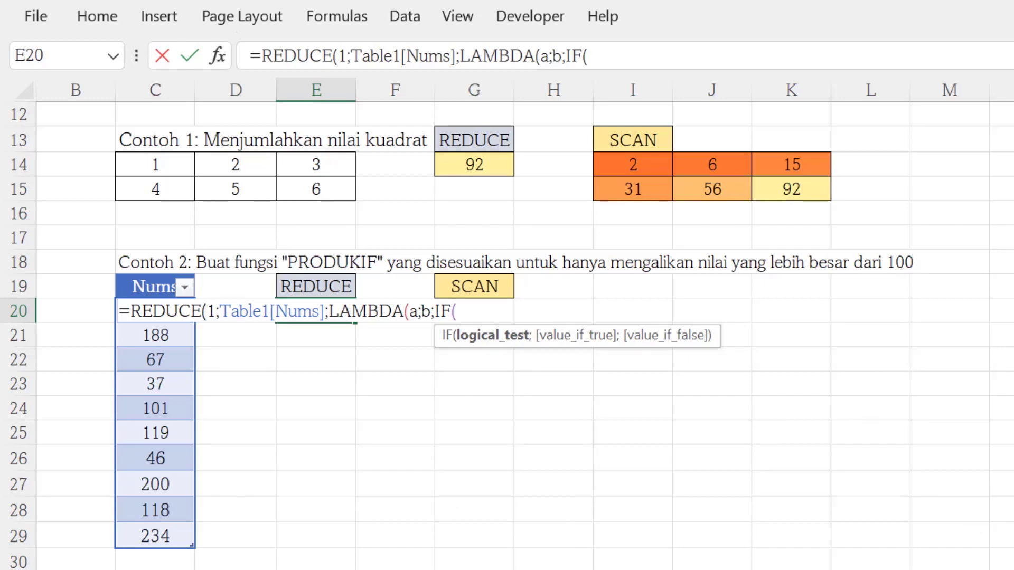
{"action": "type", "text": "b>100;"}
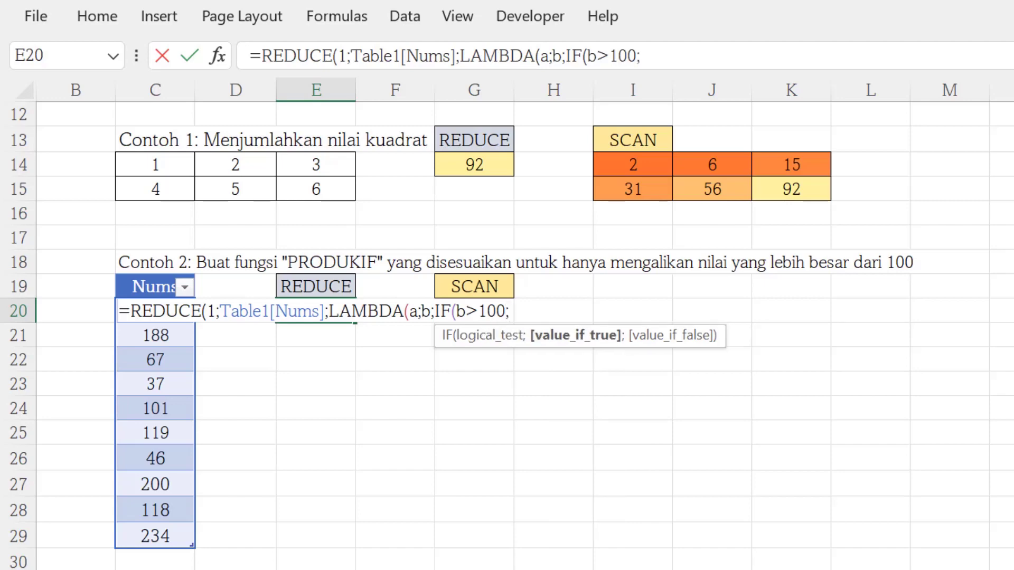
{"action": "type", "text": "a"}
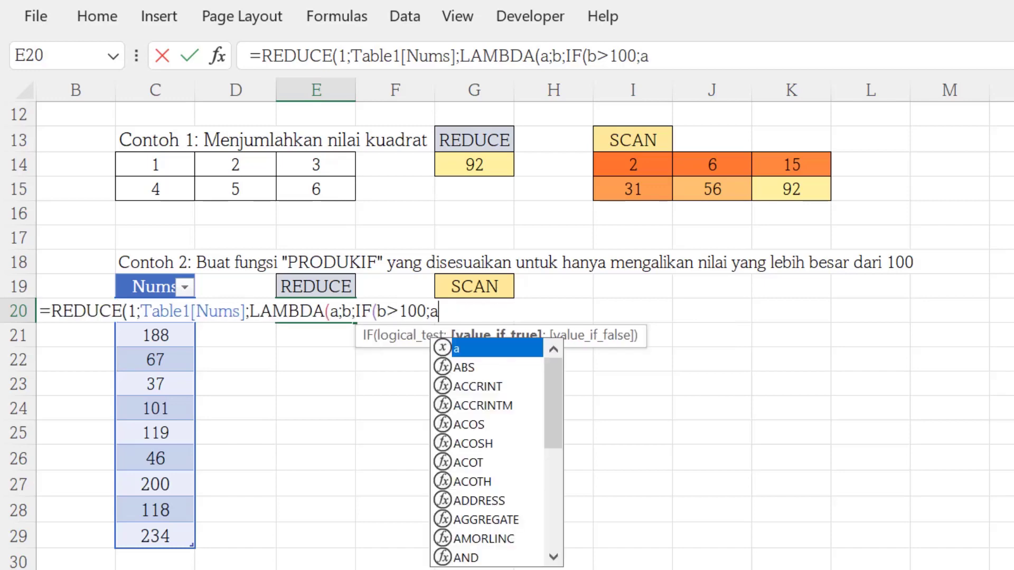
{"action": "type", "text": "+b;"}
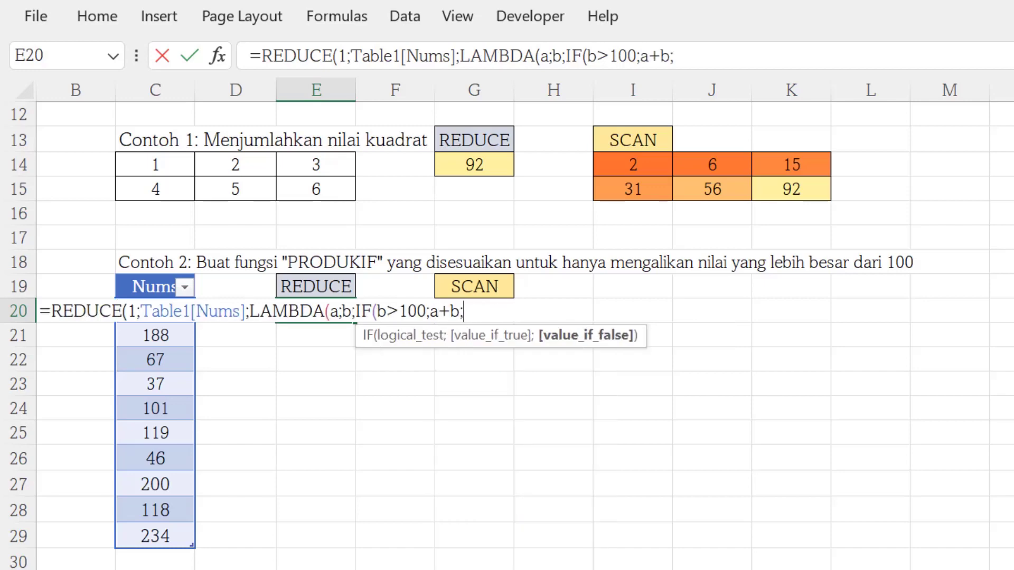
{"action": "type", "text": "a))"}
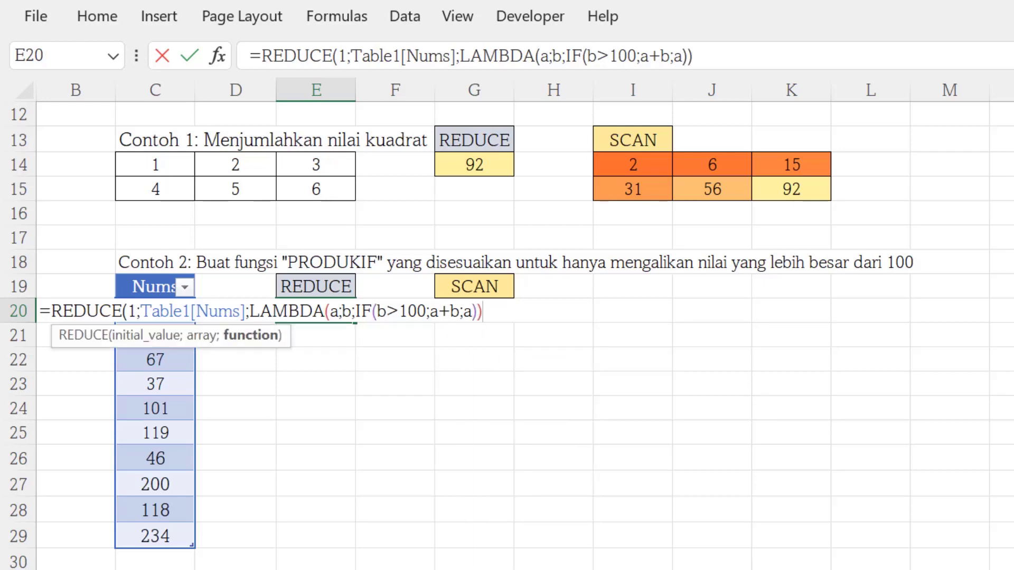
{"action": "type", "text": ")"}
{"action": "key", "text": "Return"}
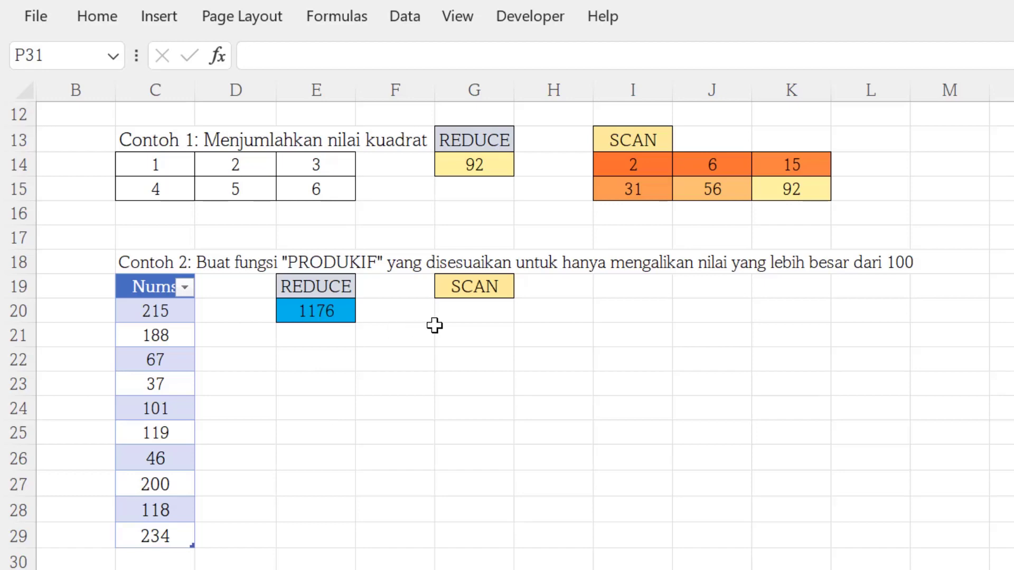
Step: Begin a SCAN formula in cell G20 with initial value 1 and the array Table1[Nums]
{"action": "left_click", "coordinate": [474, 316]}
{"action": "type", "text": "="}
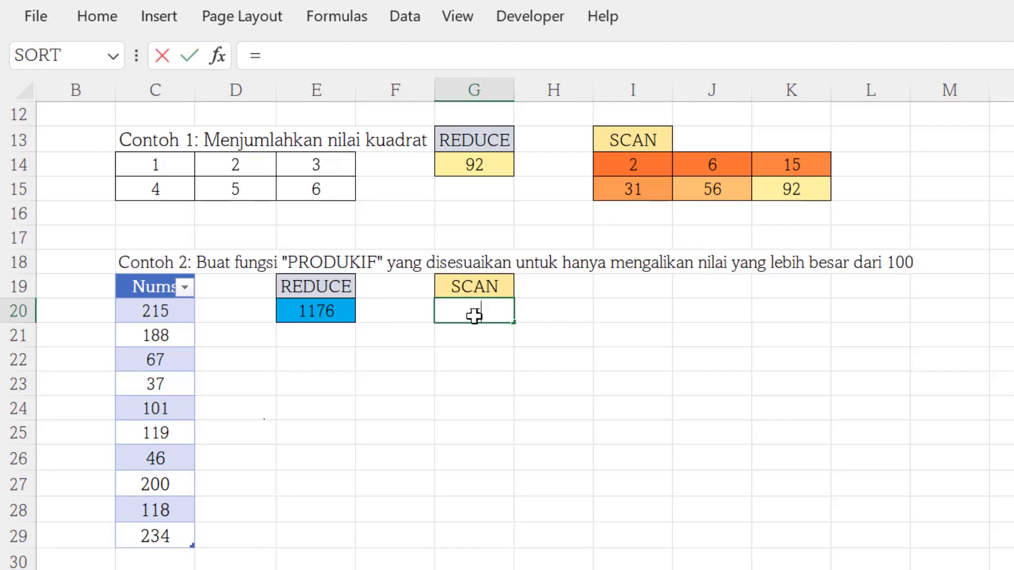
{"action": "type", "text": "s"}
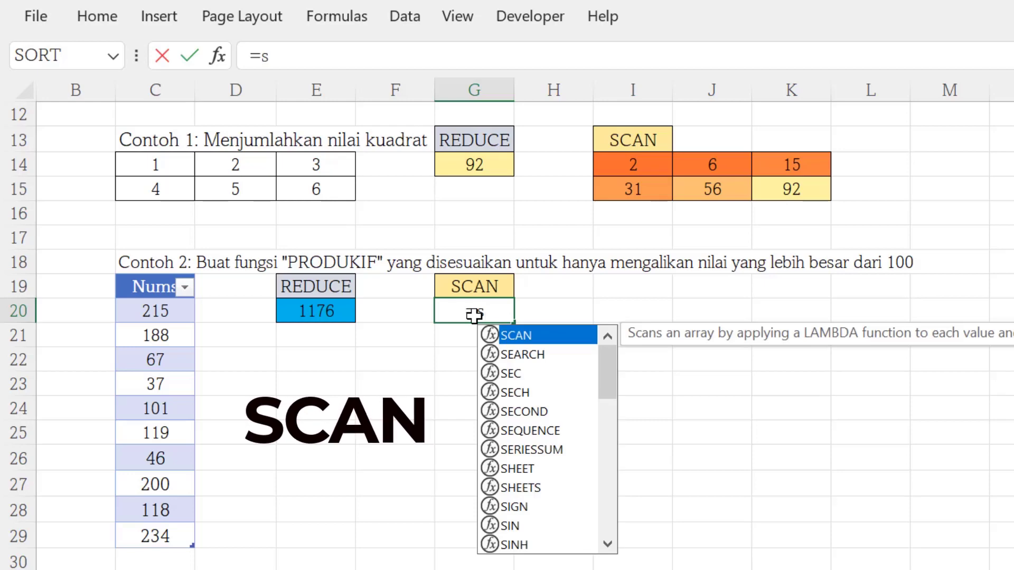
{"action": "key", "text": "Tab"}
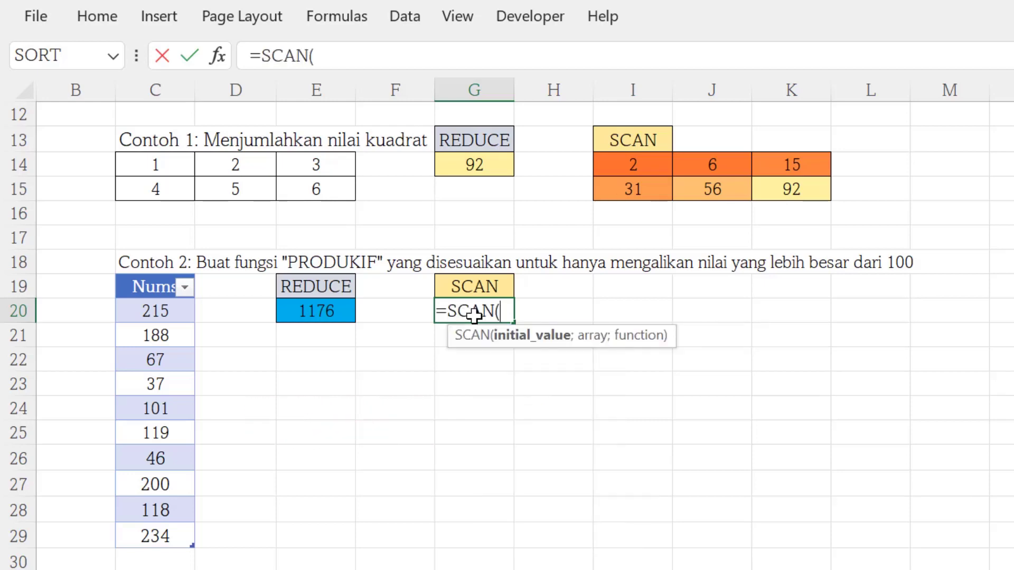
{"action": "type", "text": "1;"}
{"action": "left_click_drag", "start_coordinate": [140, 311], "coordinate": [140, 536]}
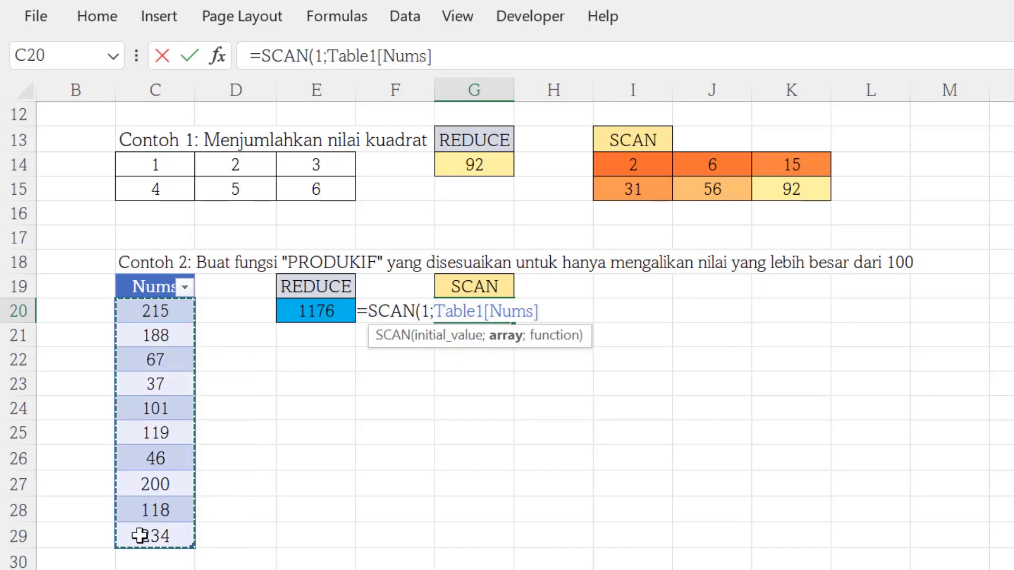
Step: Add a LAMBDA with the parameters a and b as the function argument of the SCAN formula in G20
{"action": "type", "text": ";L"}
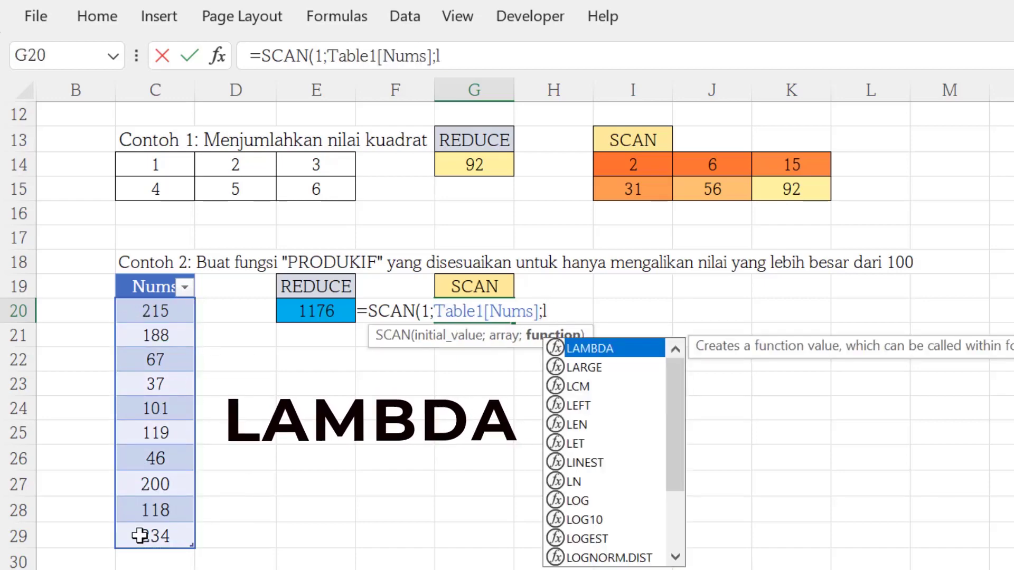
{"action": "key", "text": "Tab"}
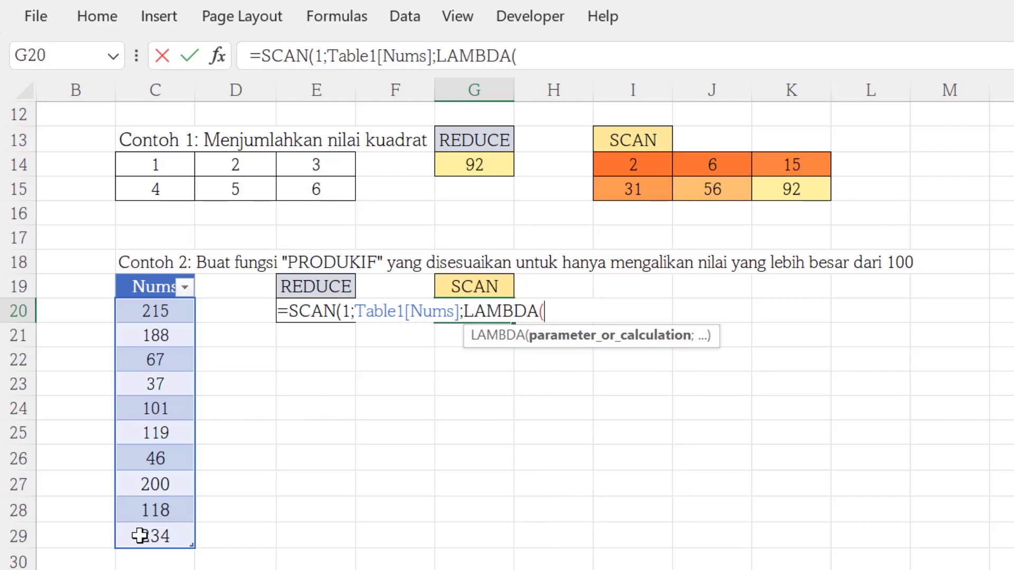
{"action": "type", "text": "a;b"}
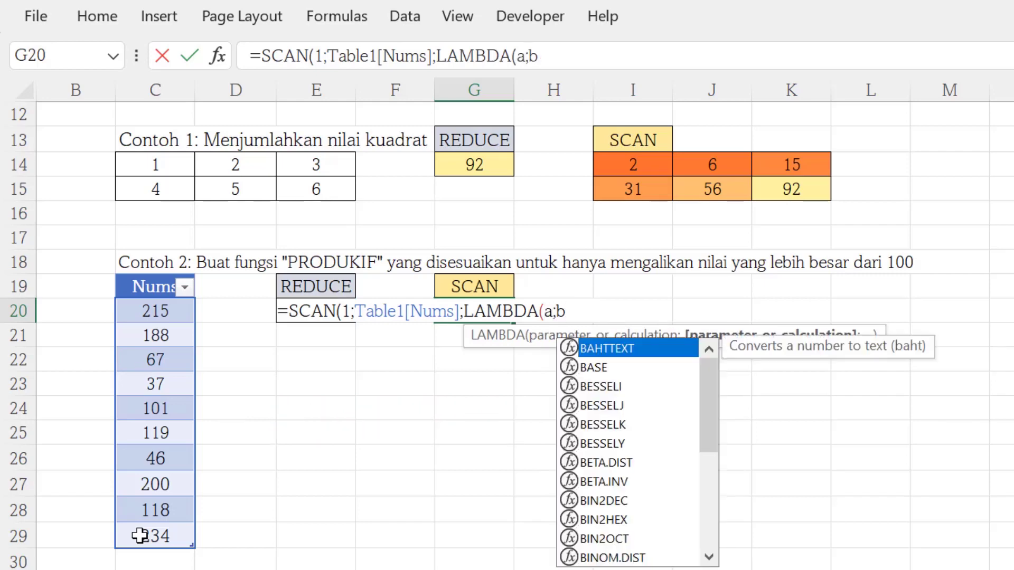
{"action": "type", "text": ";"}
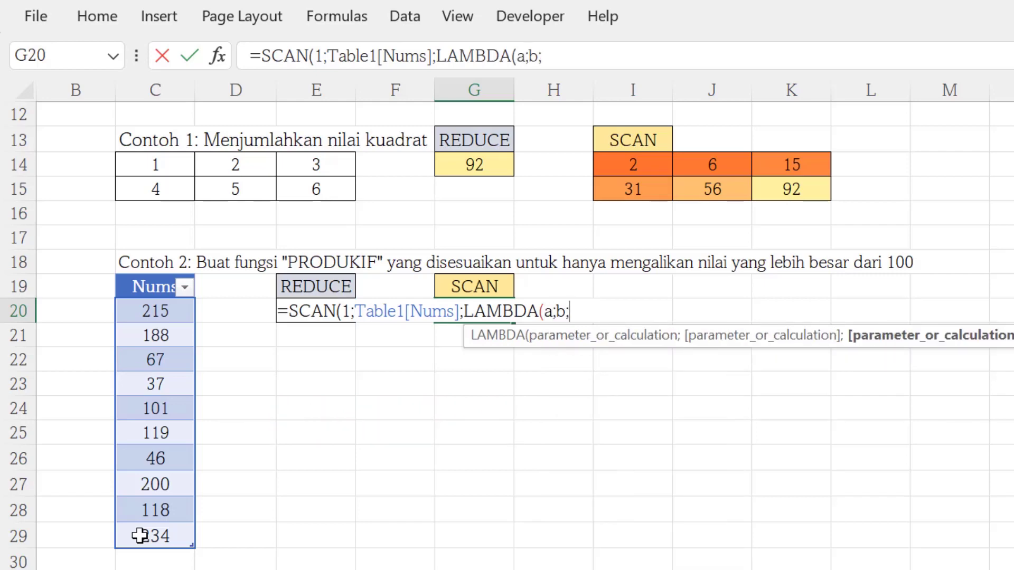
Step: Complete the SCAN formula in G20 with the LAMBDA calculation IF(b>100;a+b;a), and check the first and last results
{"action": "type", "text": "if("}
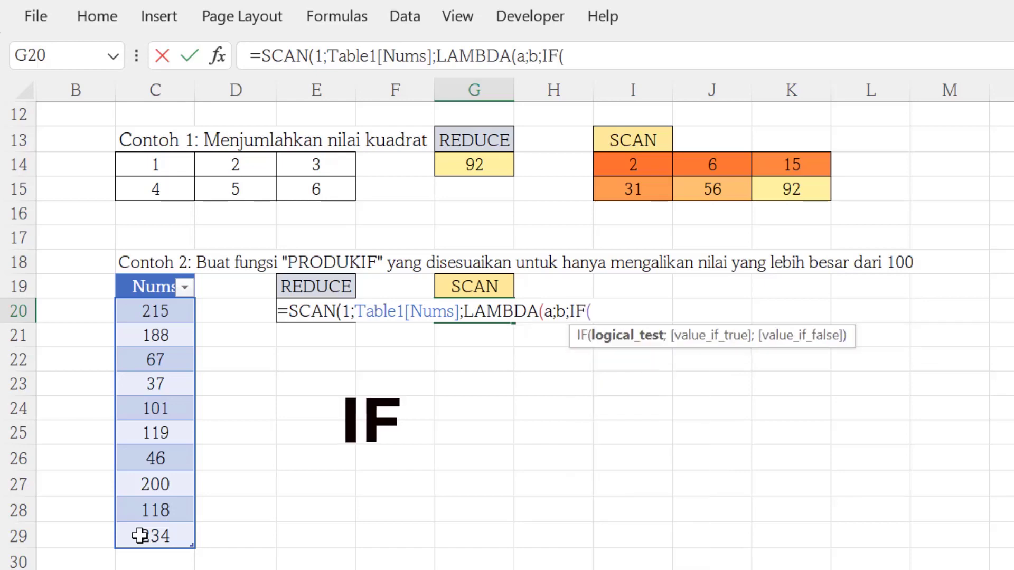
{"action": "type", "text": "b"}
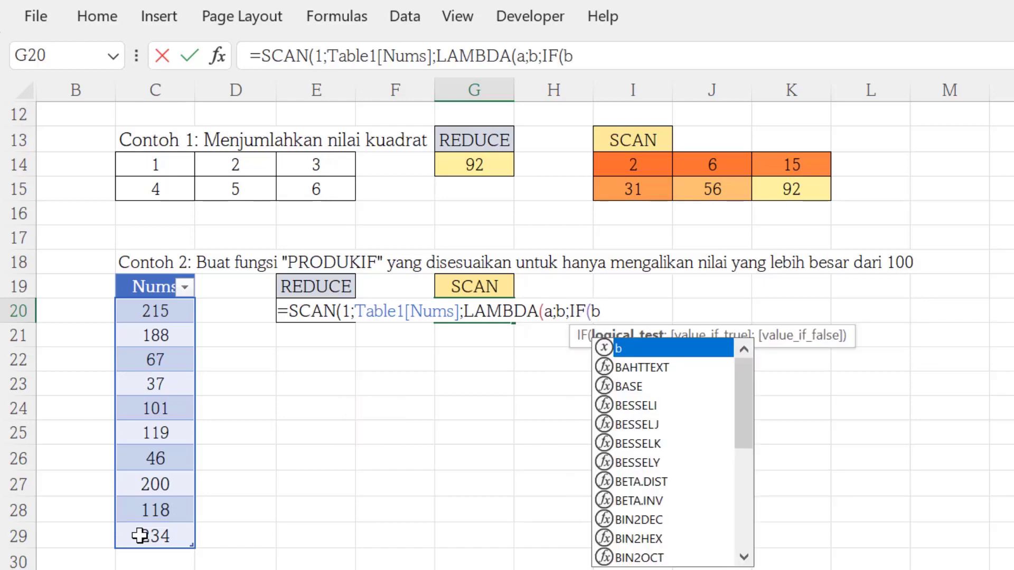
{"action": "type", "text": ">"}
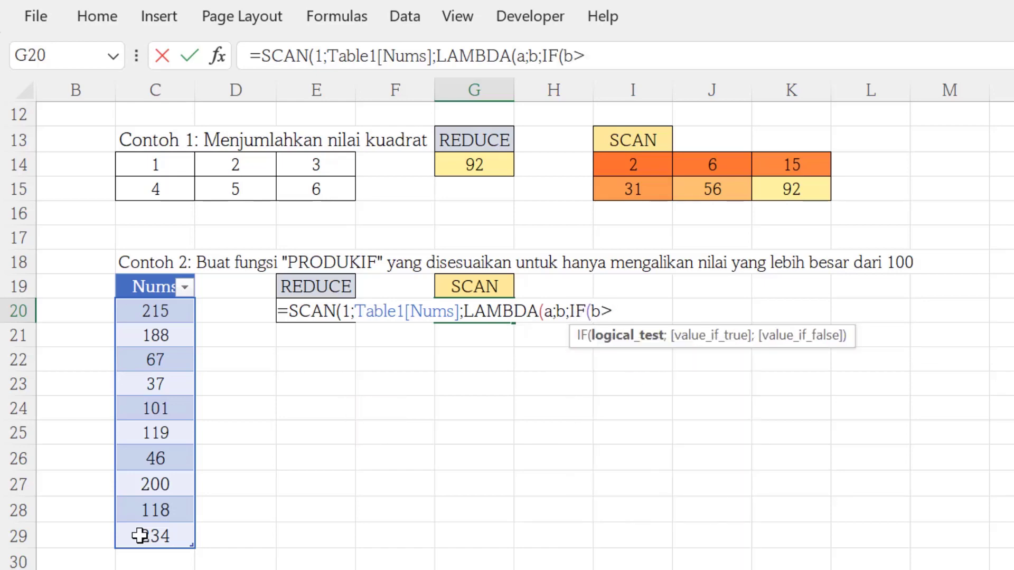
{"action": "type", "text": "100"}
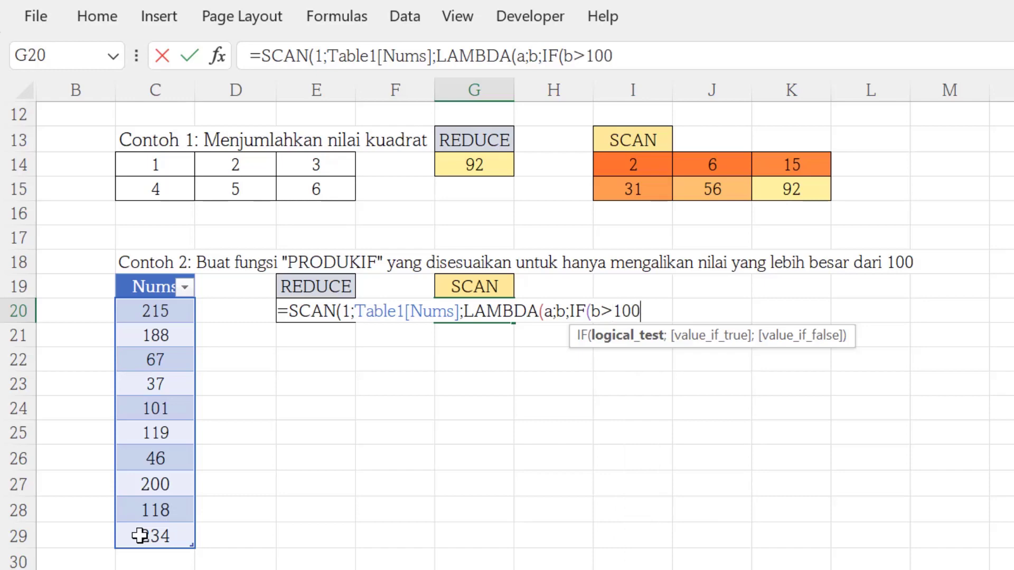
{"action": "type", "text": ";a+b"}
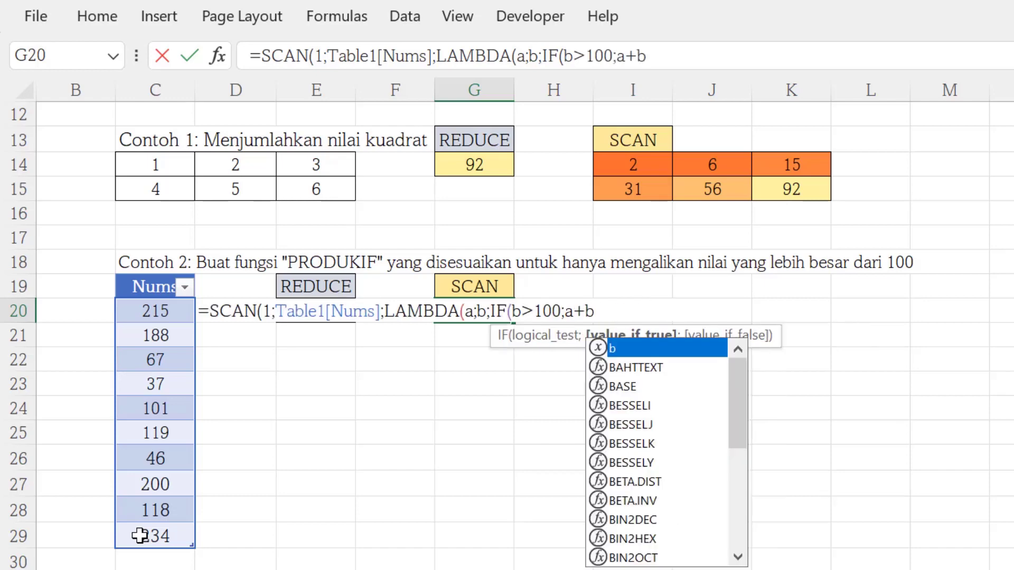
{"action": "type", "text": ";"}
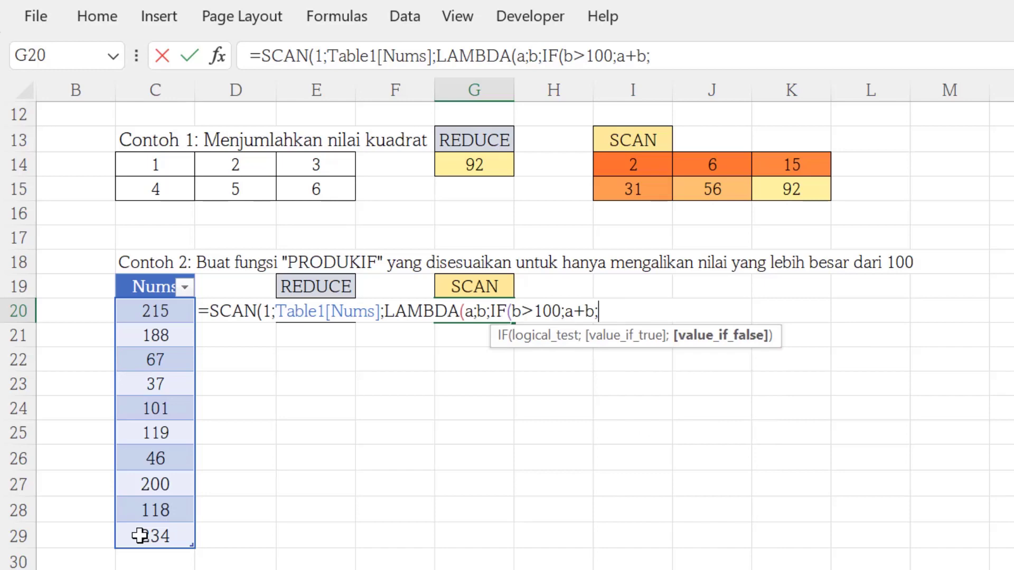
{"action": "type", "text": "a)"}
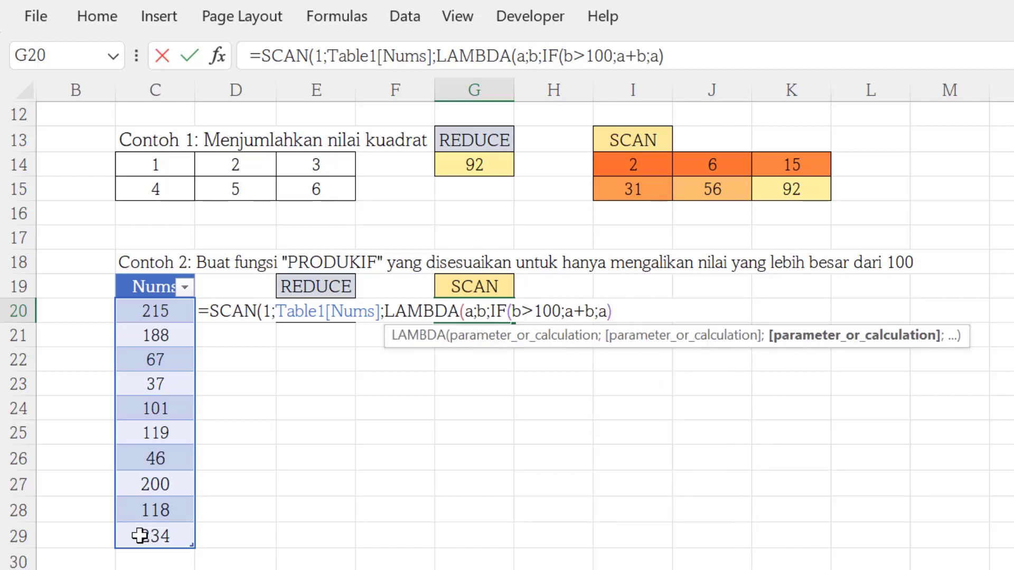
{"action": "type", "text": "))"}
{"action": "key", "text": "Return"}
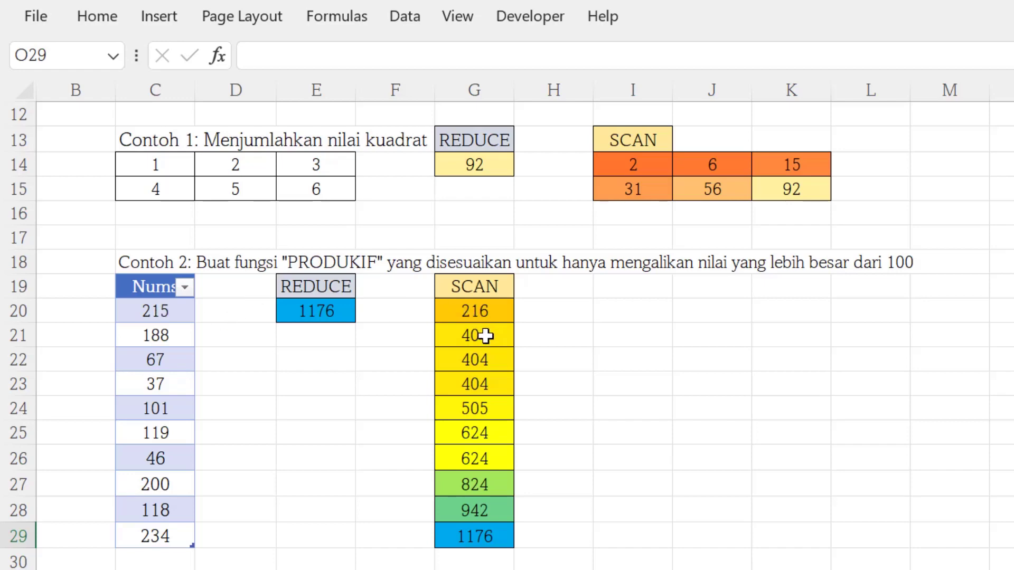
{"action": "left_click", "coordinate": [473, 312]}
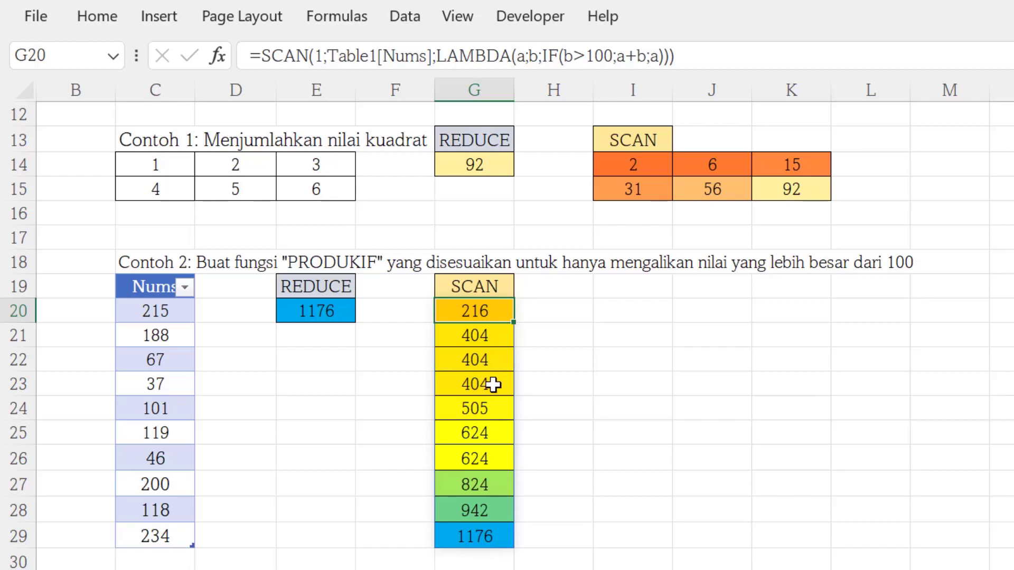
{"action": "left_click", "coordinate": [486, 544]}
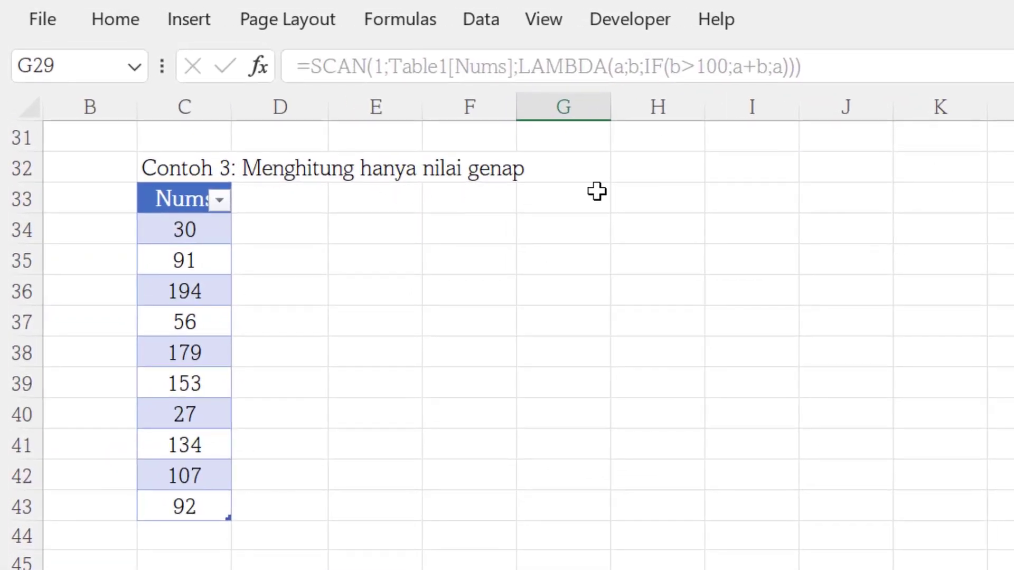
Step: Enter the heading REDUCE in cell E33
{"action": "left_click", "coordinate": [344, 227]}
{"action": "left_click", "coordinate": [360, 195]}
{"action": "key", "text": "F2"}
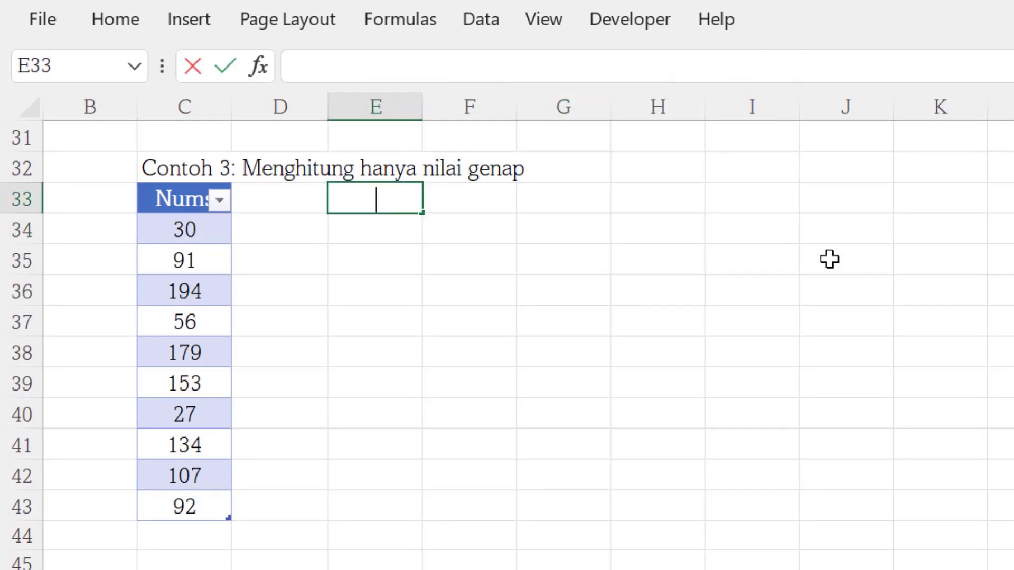
{"action": "type", "text": "REDUCE"}
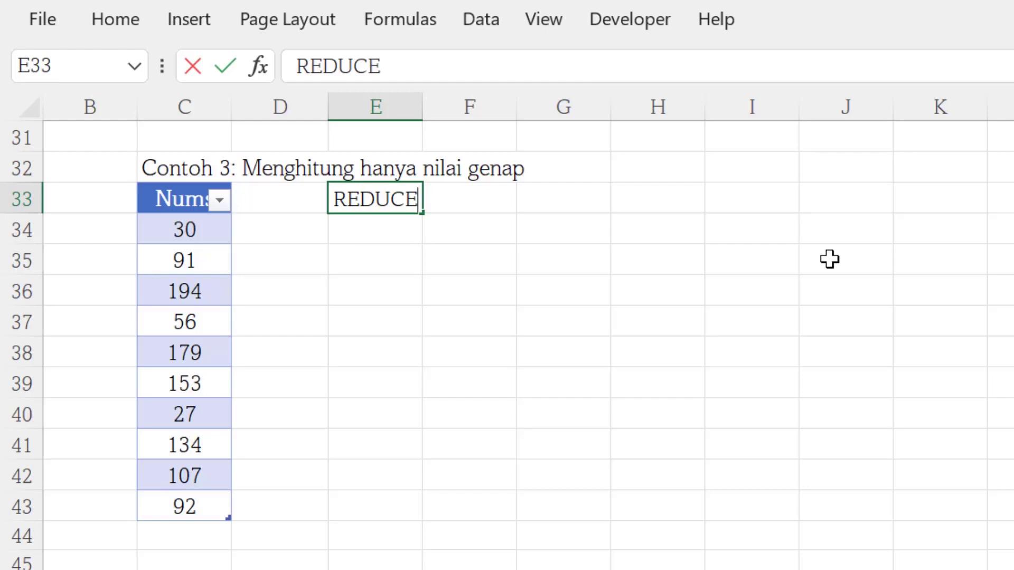
{"action": "key", "text": "Return"}
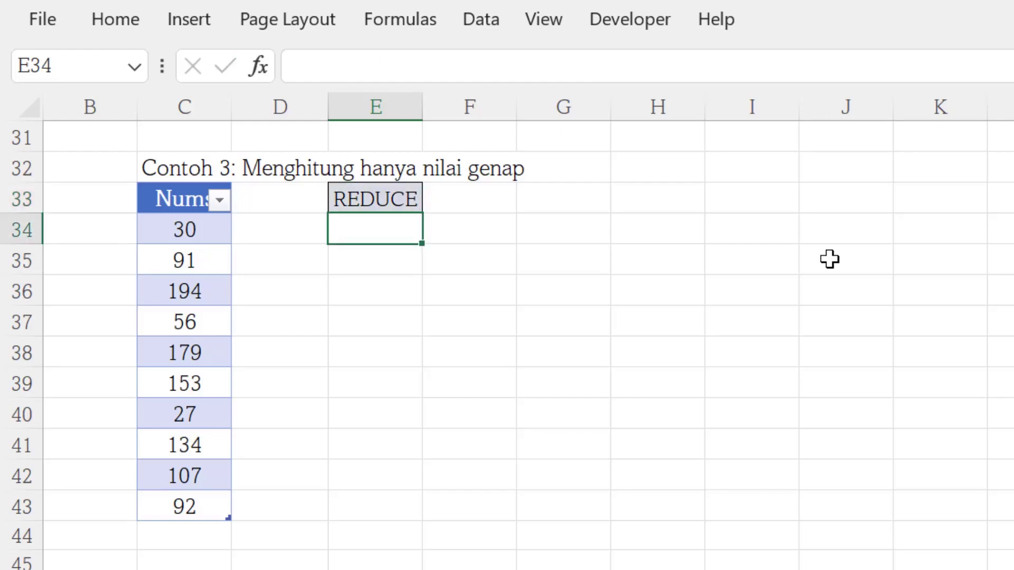
Step: Begin a REDUCE formula in cell E34 with initial value 0 and the array Table2[Nums]
{"action": "type", "text": "=red"}
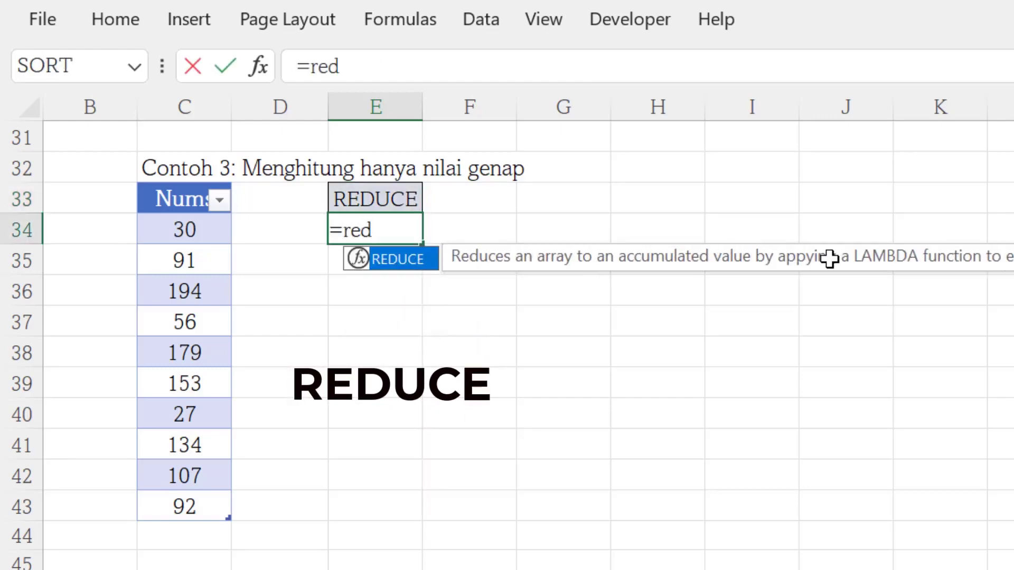
{"action": "key", "text": "Tab"}
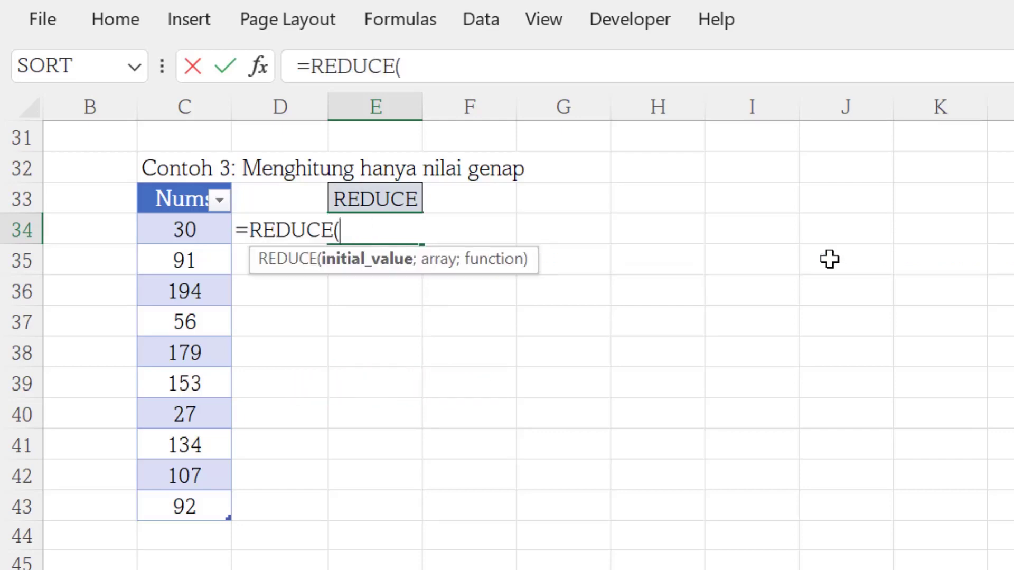
{"action": "type", "text": "0;"}
{"action": "left_click_drag", "start_coordinate": [164, 233], "coordinate": [159, 509]}
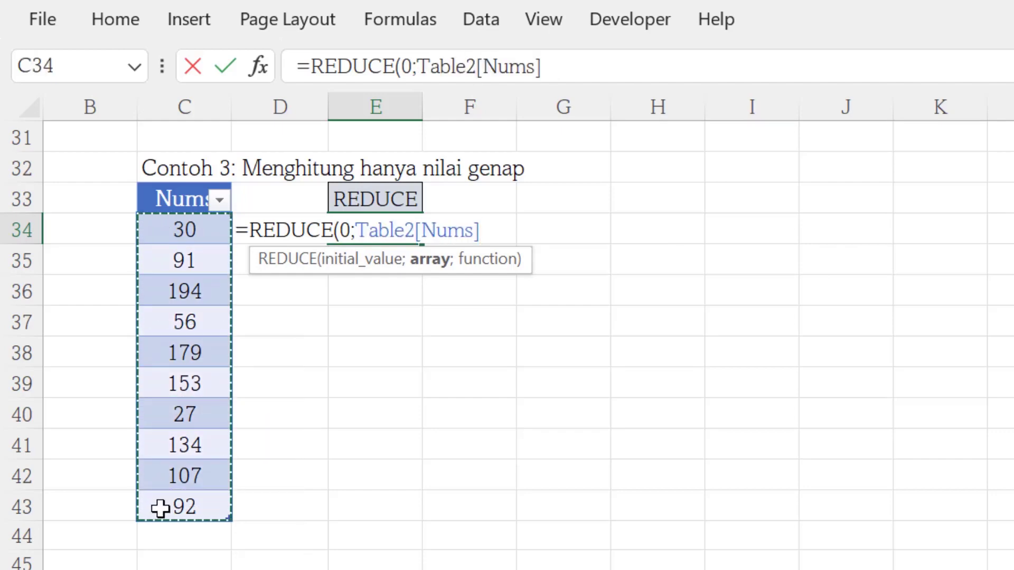
{"action": "type", "text": ";"}
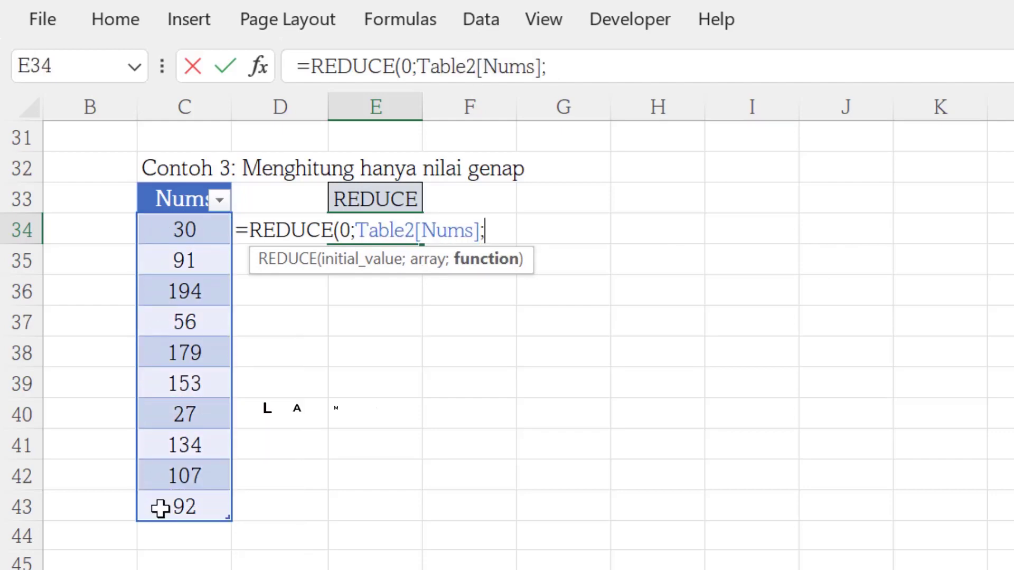
Step: Add a LAMBDA with the parameters a and n as the function argument of the REDUCE formula in E34
{"action": "type", "text": "l"}
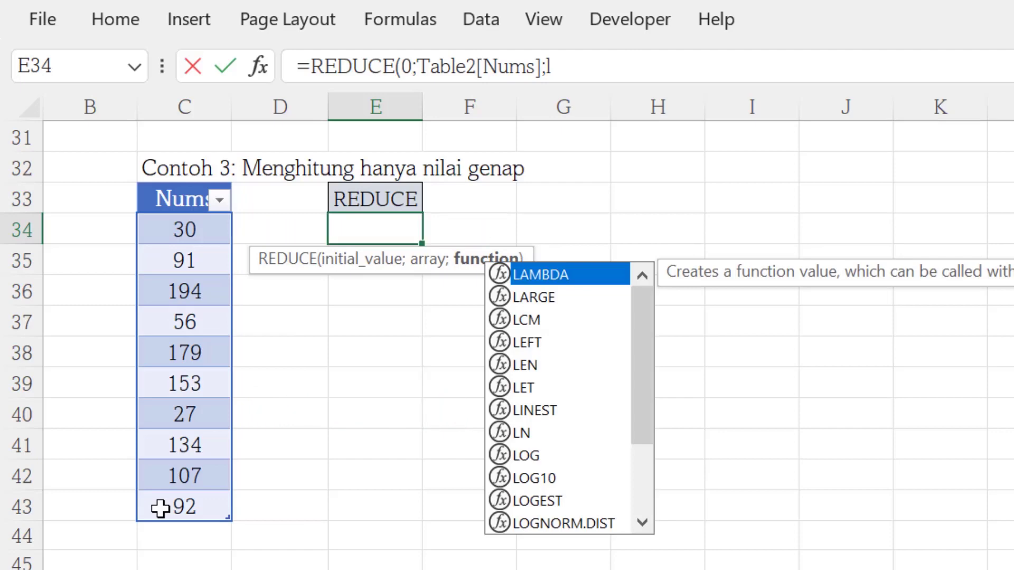
{"action": "key", "text": "Tab"}
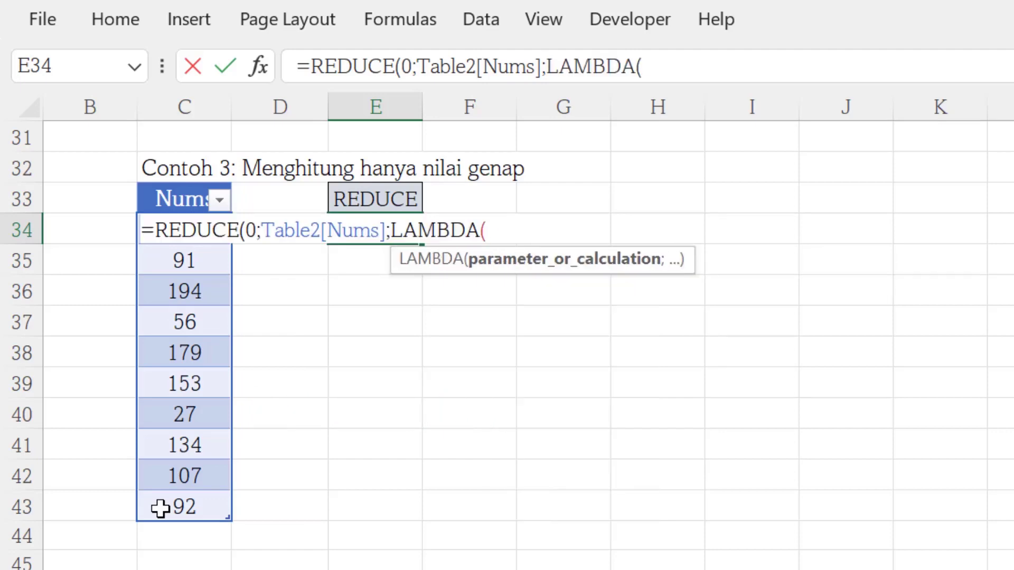
{"action": "type", "text": "a;n"}
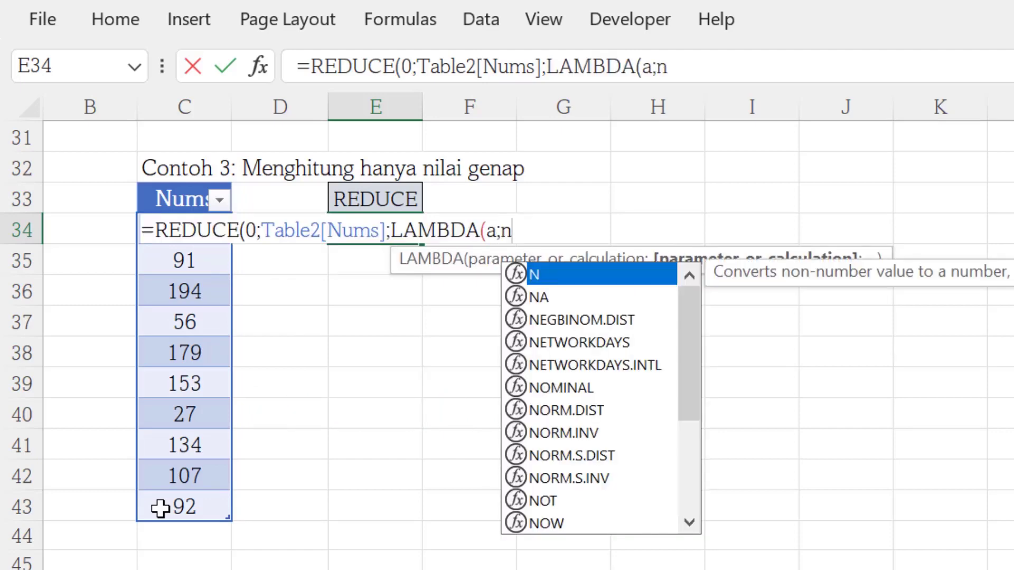
{"action": "type", "text": ";"}
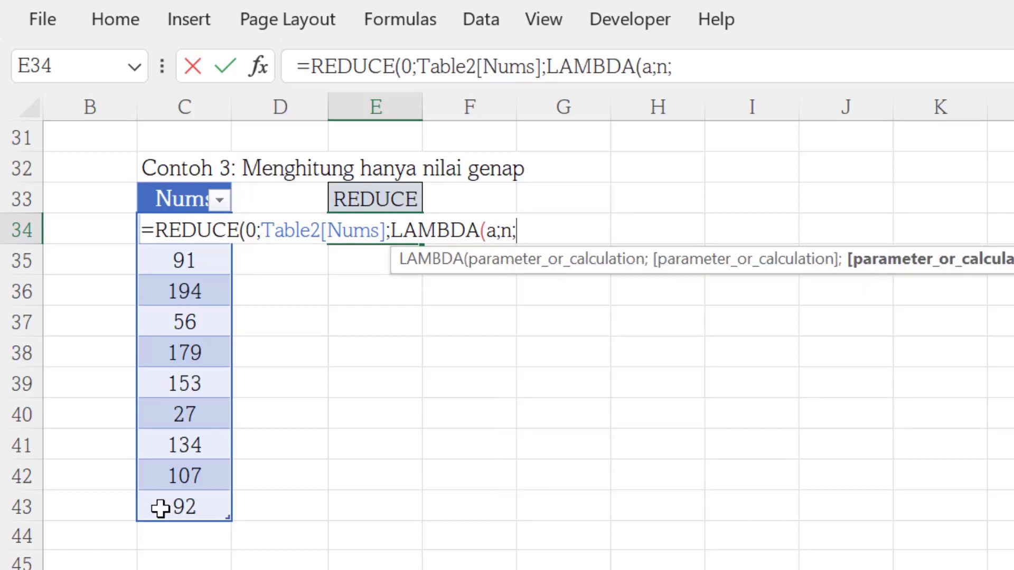
Step: Start the LAMBDA calculation in E34 with an IF function that uses ISEVEN(n) as its logical test
{"action": "type", "text": "if"}
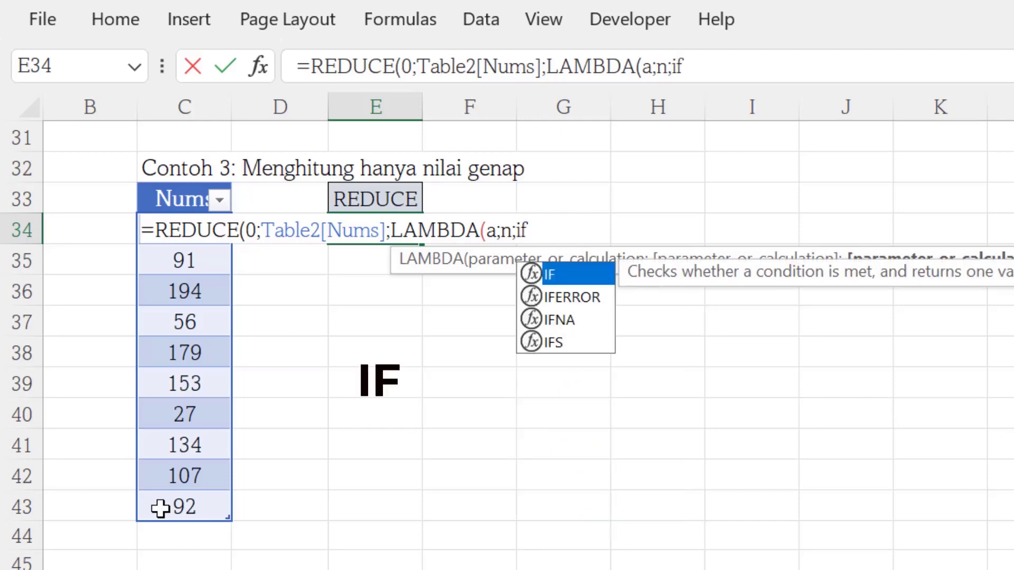
{"action": "key", "text": "Tab"}
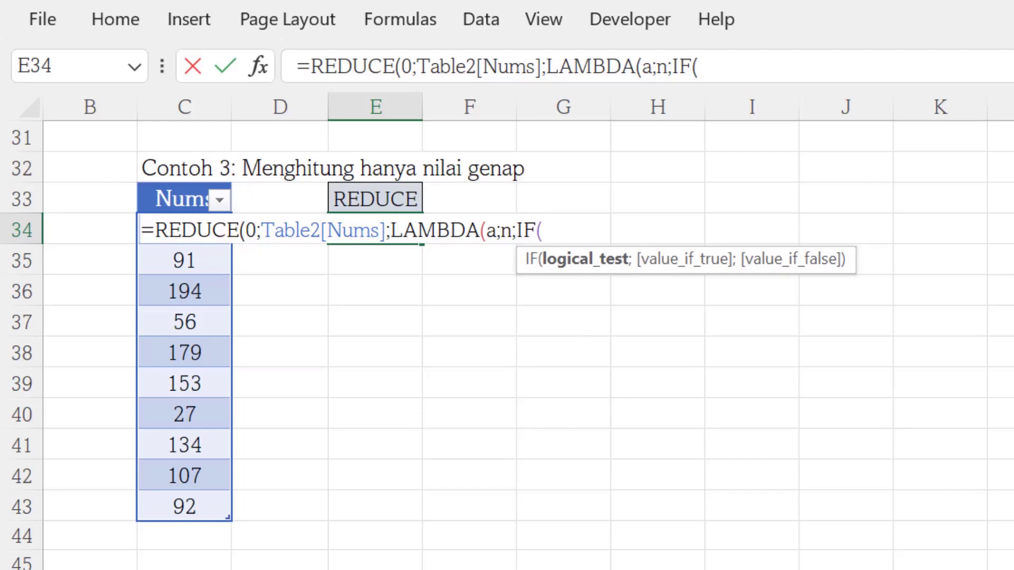
{"action": "type", "text": "isev"}
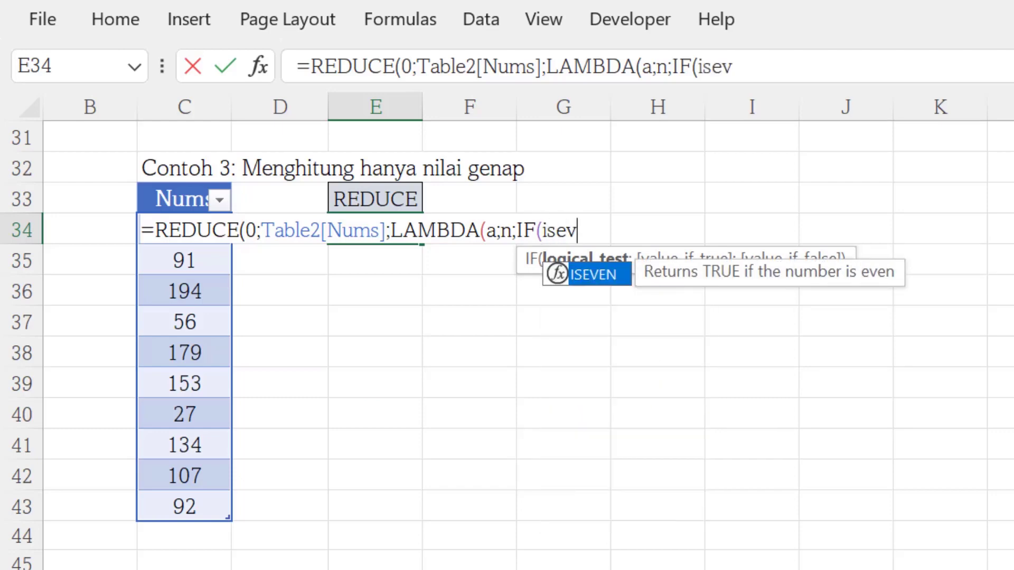
{"action": "key", "text": "Tab"}
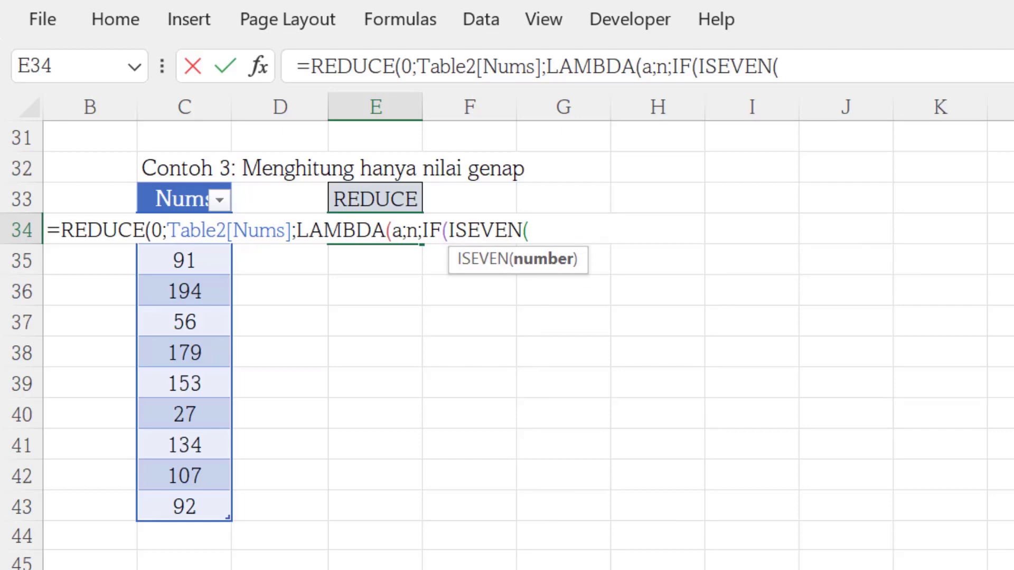
{"action": "type", "text": "n);"}
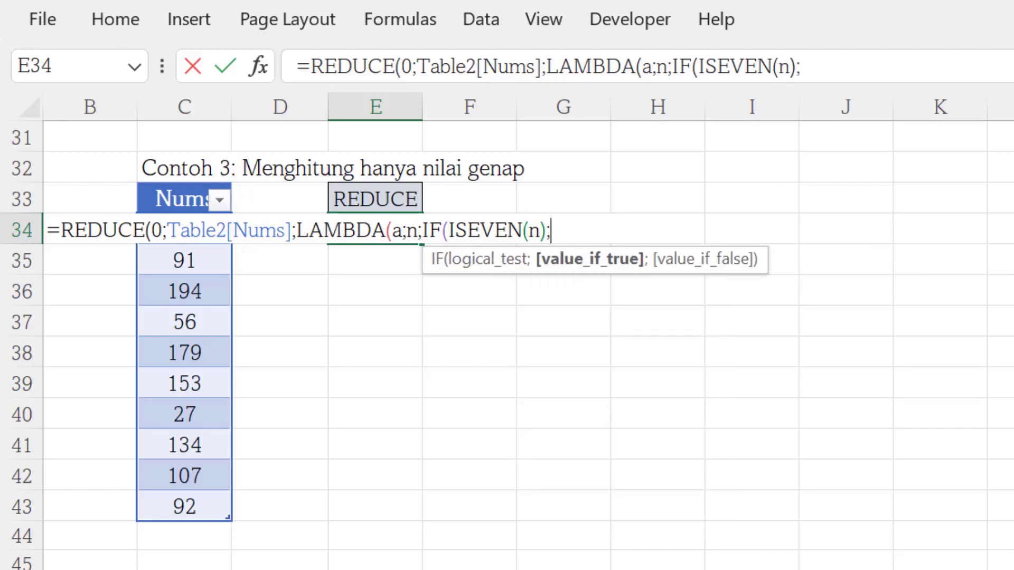
Step: Complete the REDUCE formula in E34 with 1+a as the true value and a as the false value, and check the finished formula
{"action": "type", "text": "1+a"}
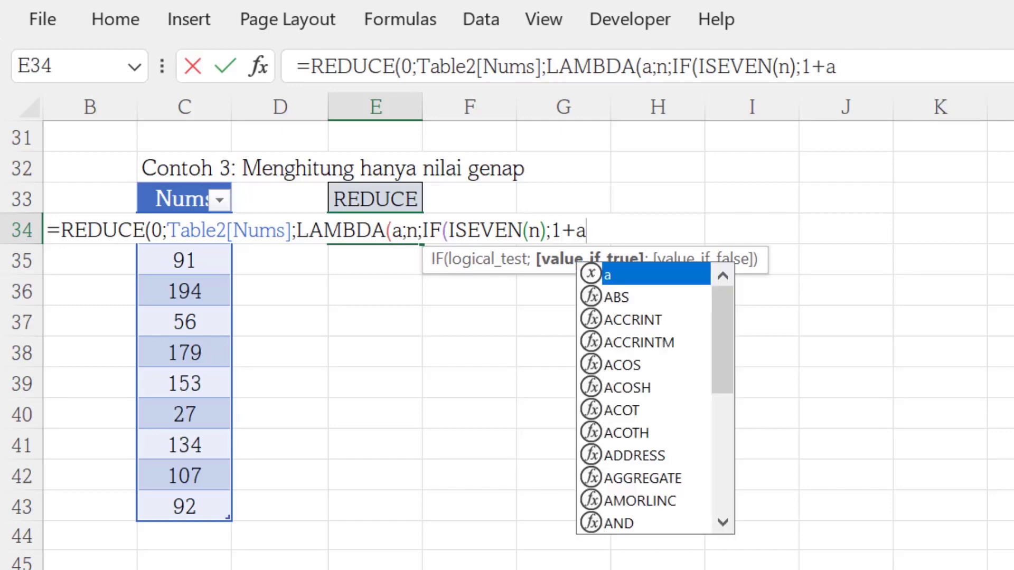
{"action": "type", "text": ";"}
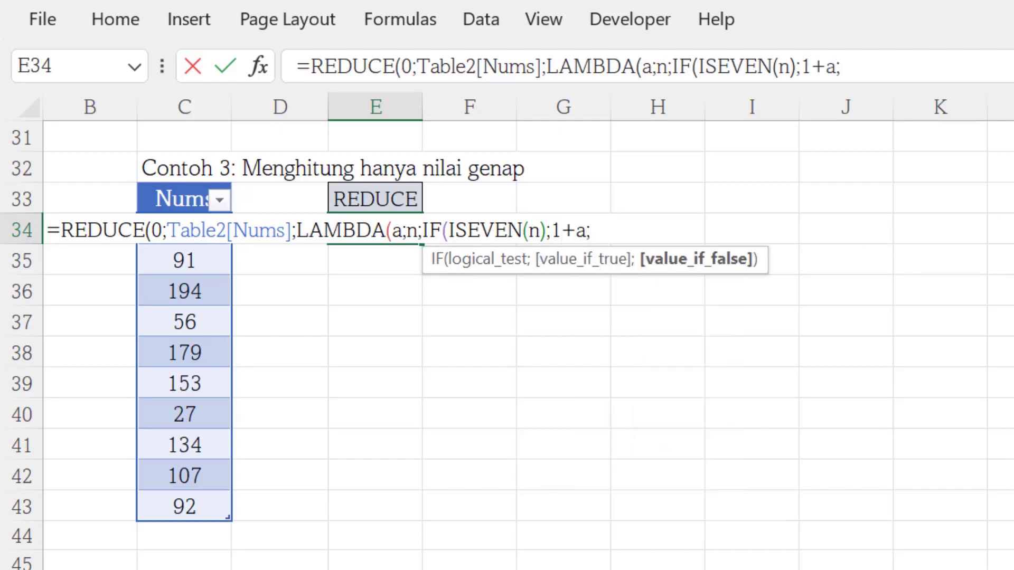
{"action": "type", "text": "a"}
{"action": "key", "text": "Escape"}
{"action": "type", "text": "))"}
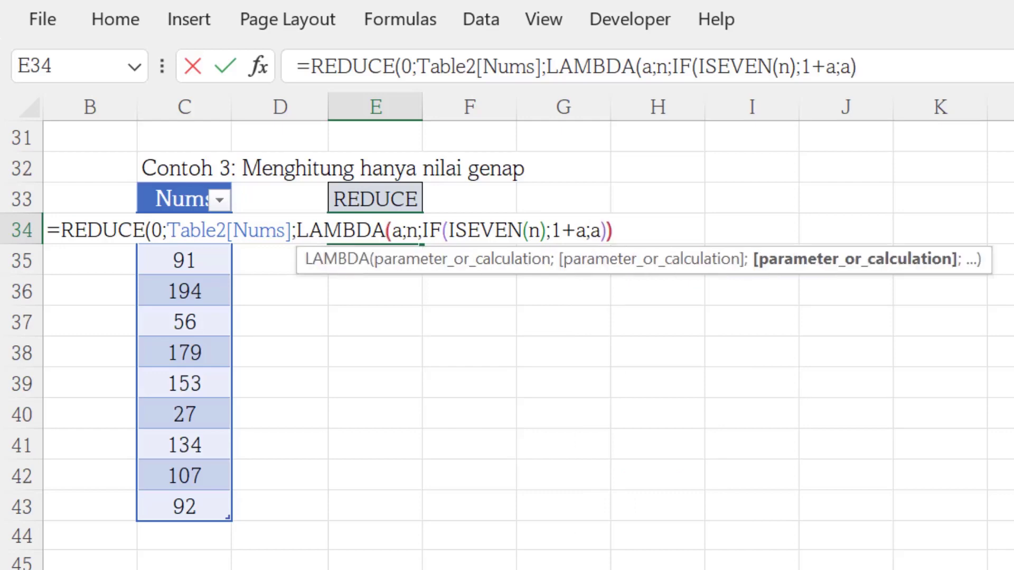
{"action": "type", "text": ")"}
{"action": "key", "text": "Return"}
{"action": "left_click", "coordinate": [677, 387]}
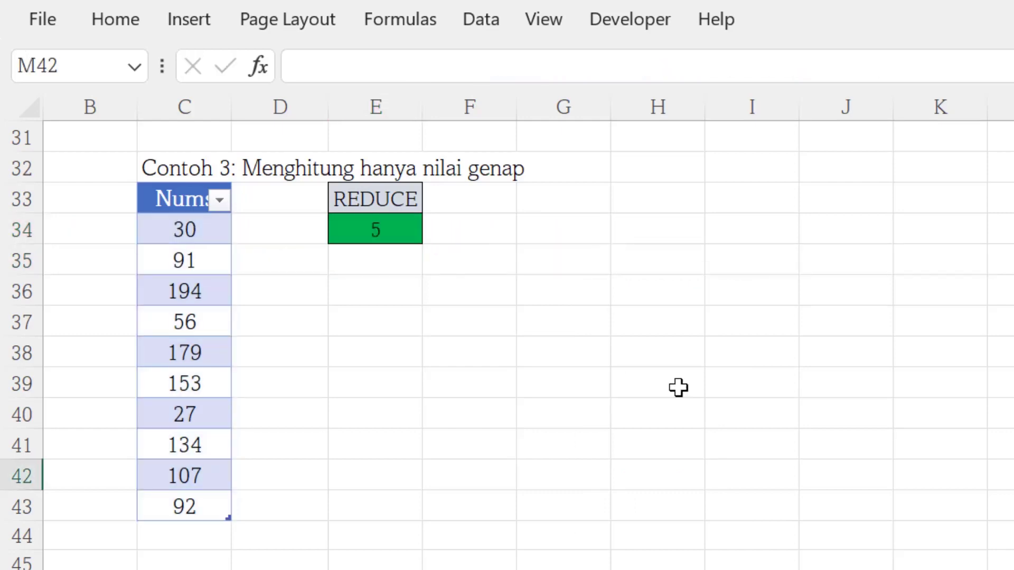
{"action": "left_click", "coordinate": [372, 229]}
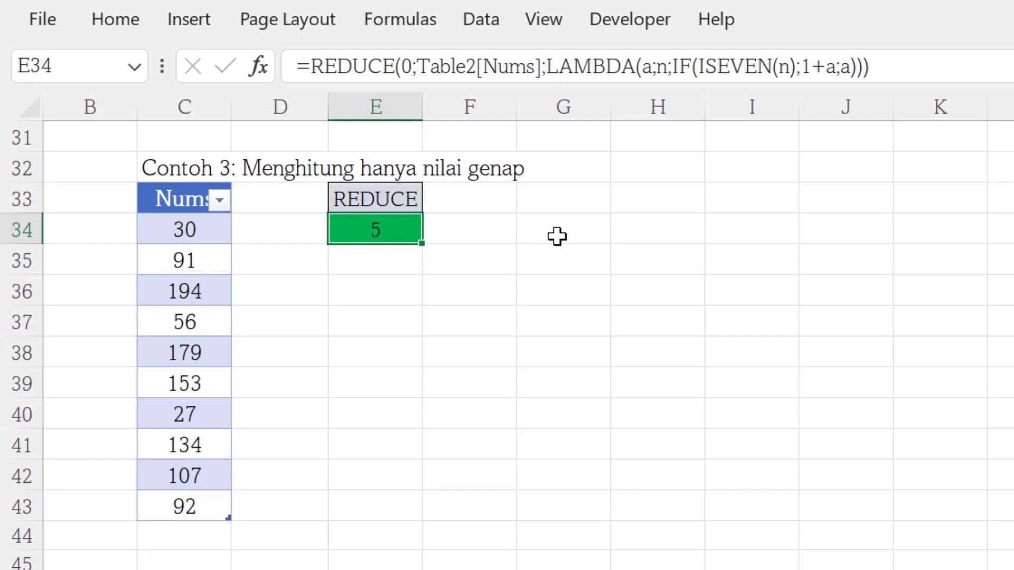
Step: Enter the heading SCAN in cell G33
{"action": "left_click", "coordinate": [560, 204]}
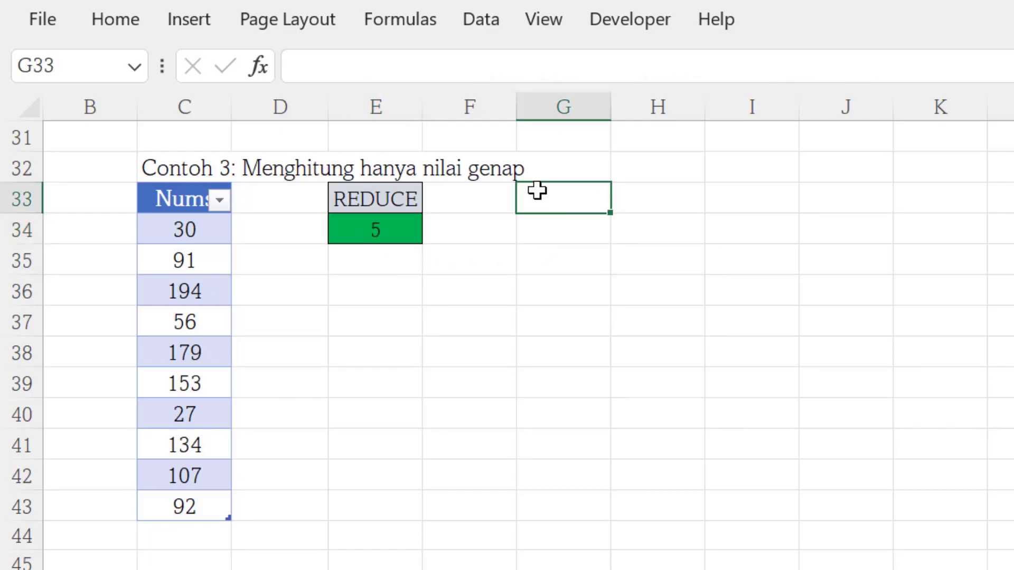
{"action": "type", "text": "SCAN"}
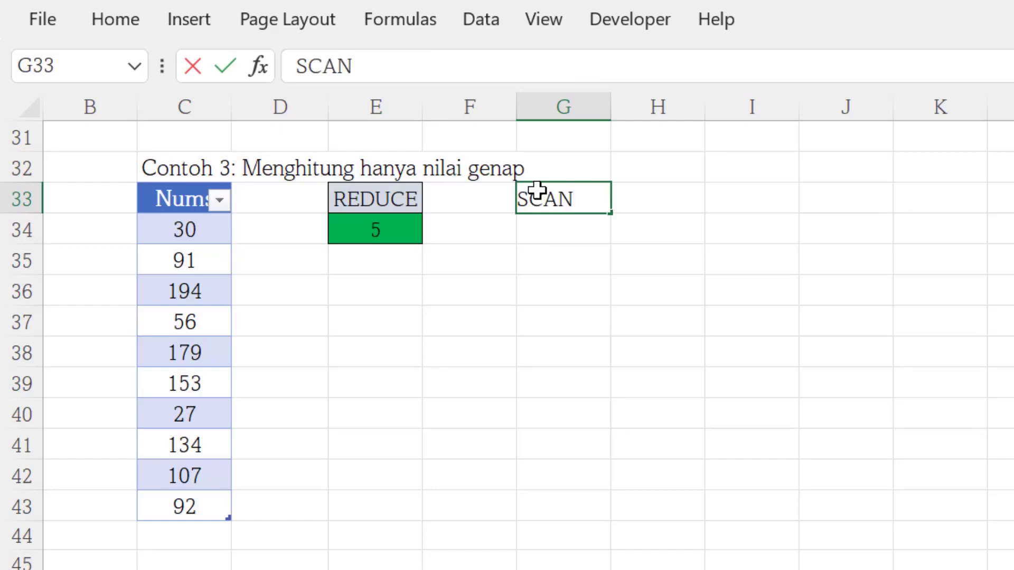
{"action": "key", "text": "Return"}
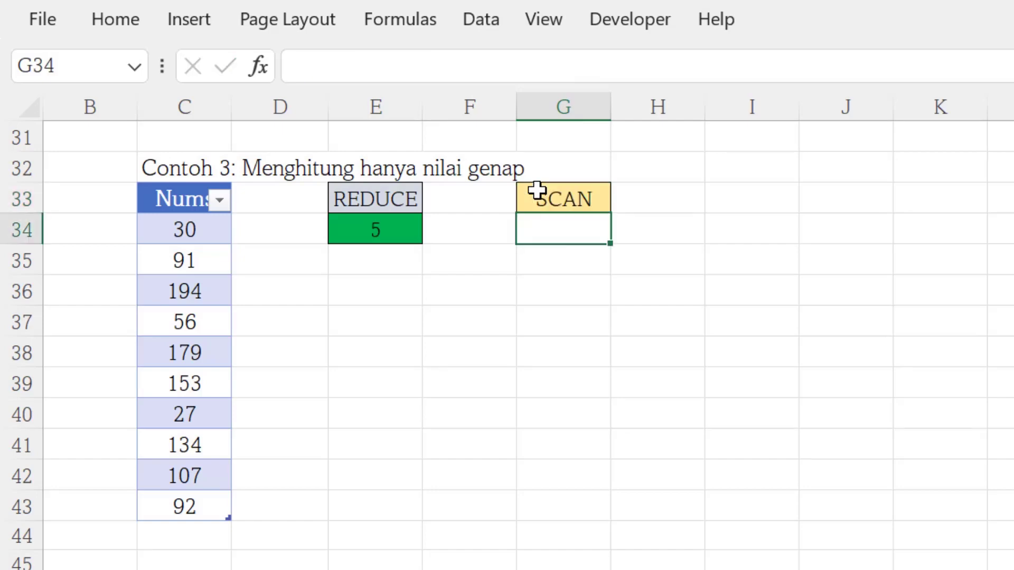
Step: Begin a SCAN formula in cell G34 with initial value 0 and the array Table2[Nums]
{"action": "type", "text": "="}
{"action": "type", "text": "s"}
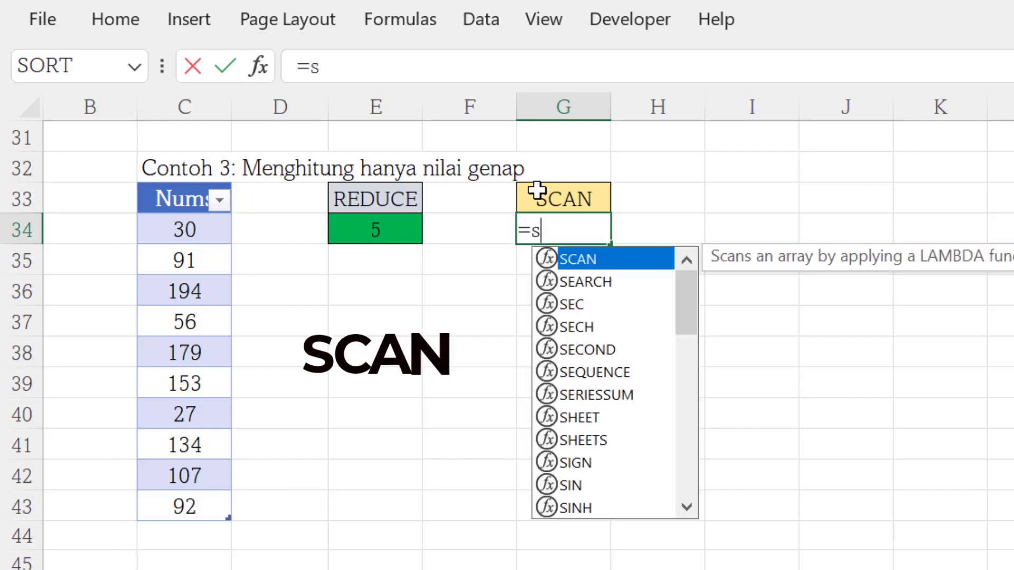
{"action": "key", "text": "Tab"}
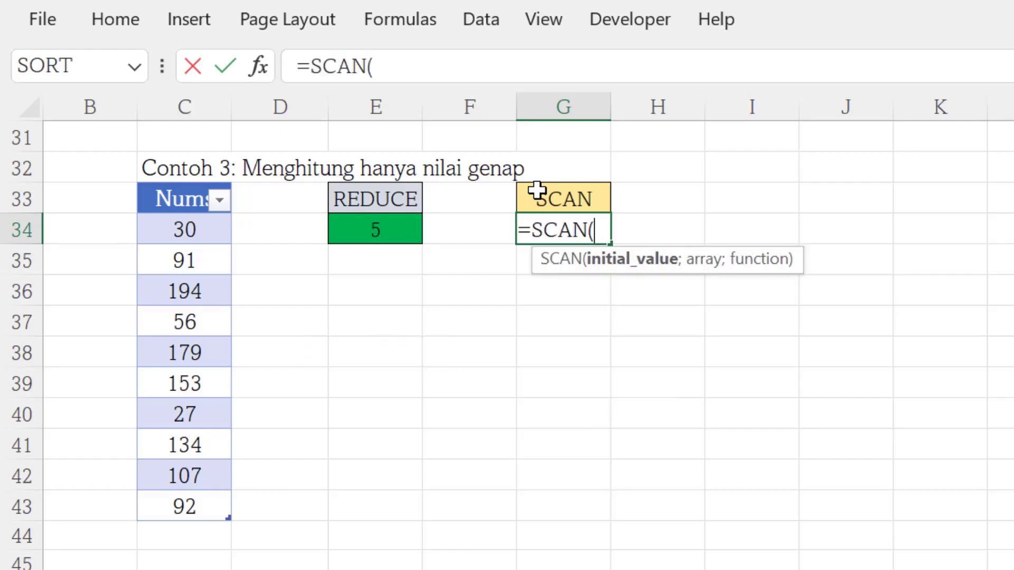
{"action": "type", "text": "0;"}
{"action": "left_click_drag", "start_coordinate": [210, 230], "coordinate": [216, 505]}
{"action": "type", "text": ";"}
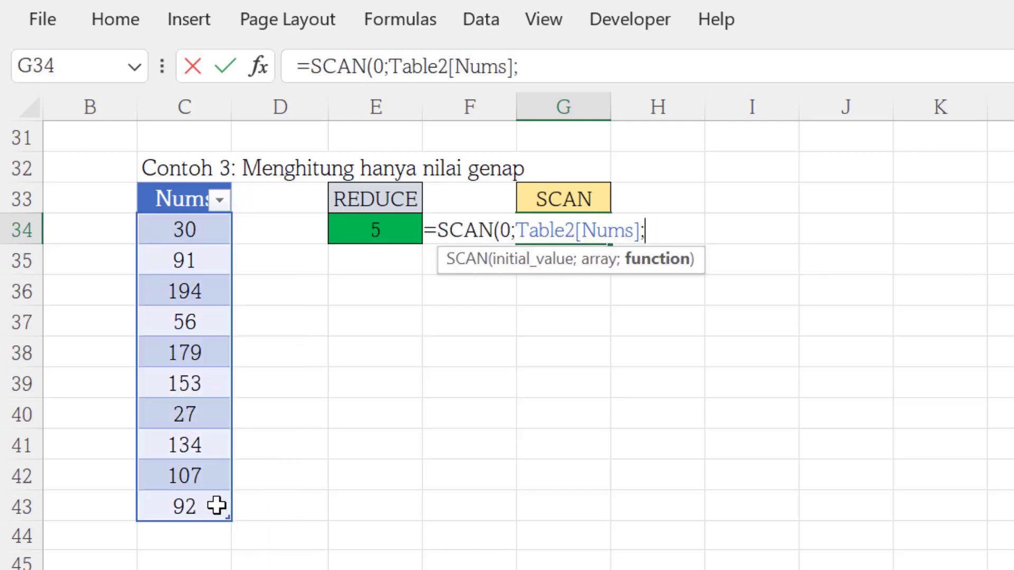
Step: Add a LAMBDA with the parameters a and n as the function argument of the SCAN formula in G34
{"action": "type", "text": "l"}
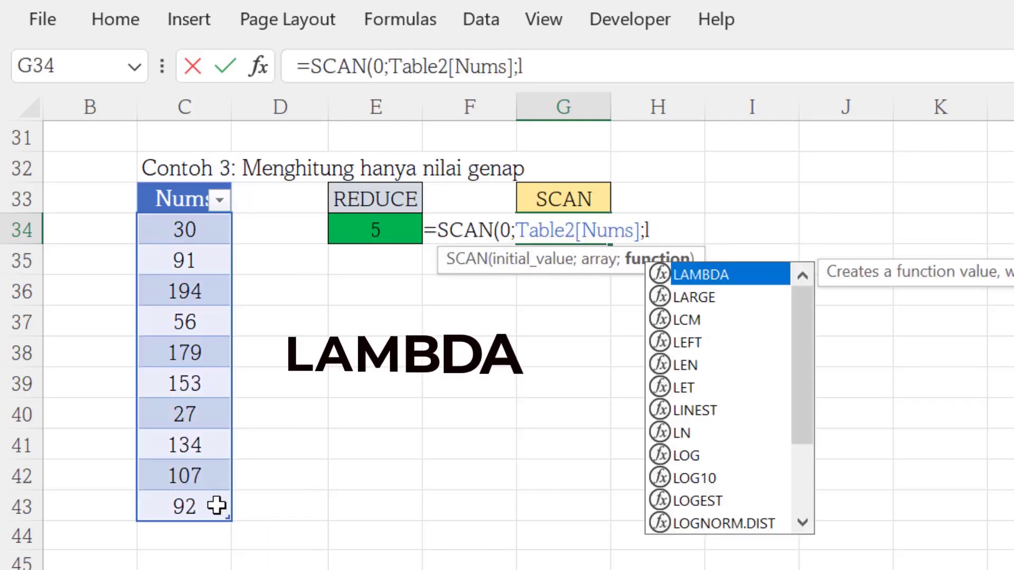
{"action": "key", "text": "Tab"}
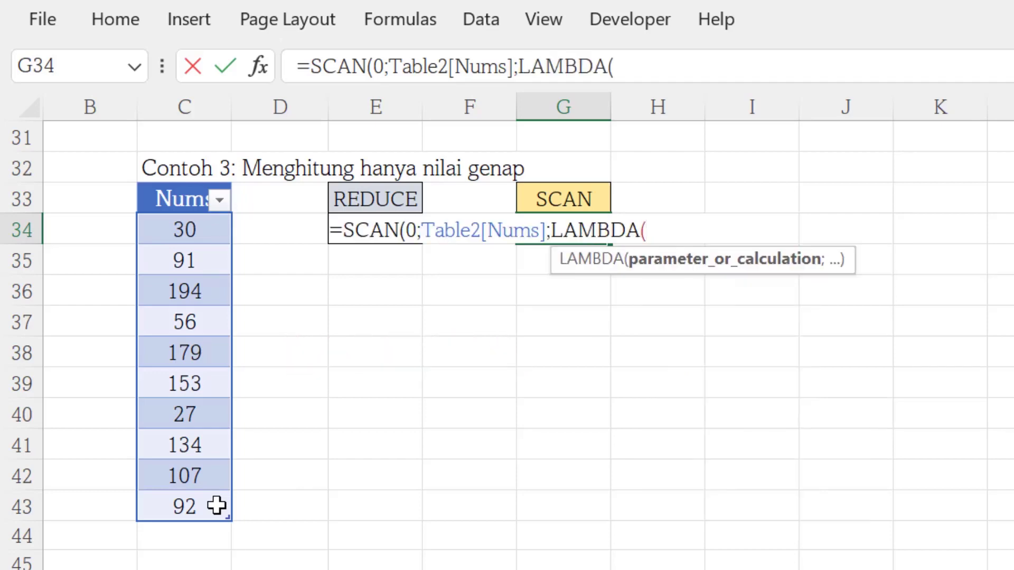
{"action": "type", "text": "a;n;"}
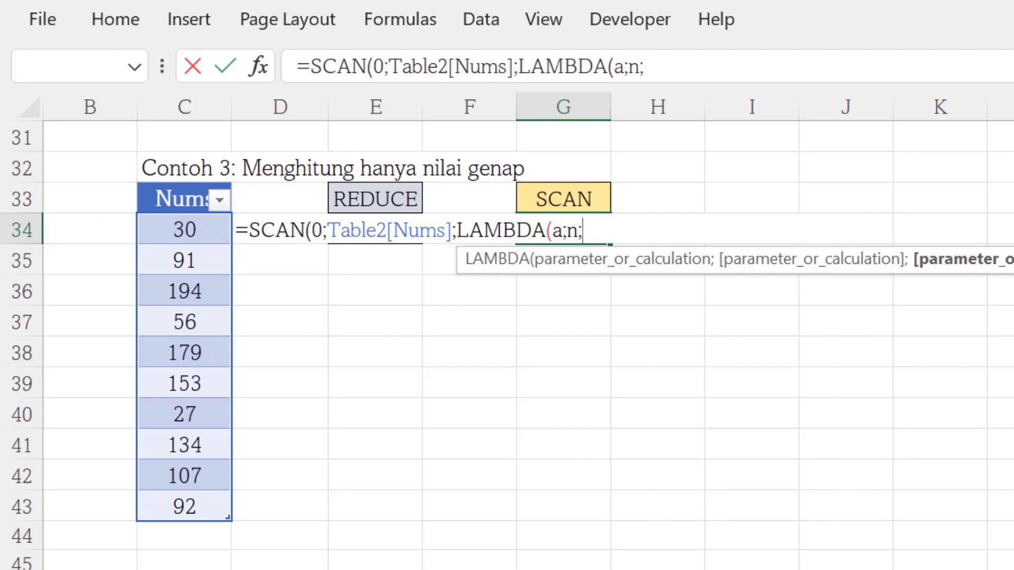
Step: Add an IF with the logical test ISEVEN(n) as the LAMBDA calculation of the SCAN formula in G34
{"action": "type", "text": "if"}
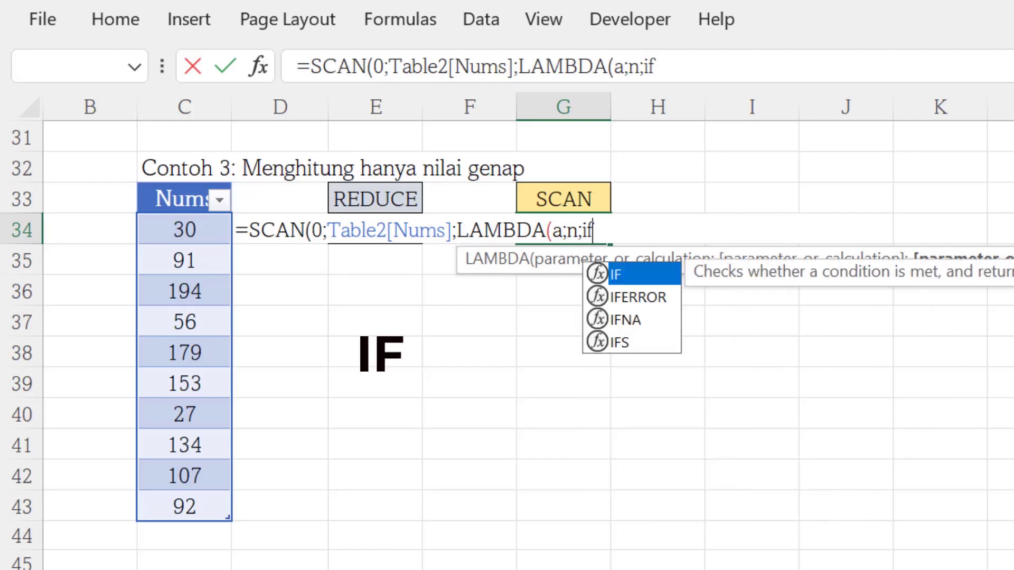
{"action": "key", "text": "Tab"}
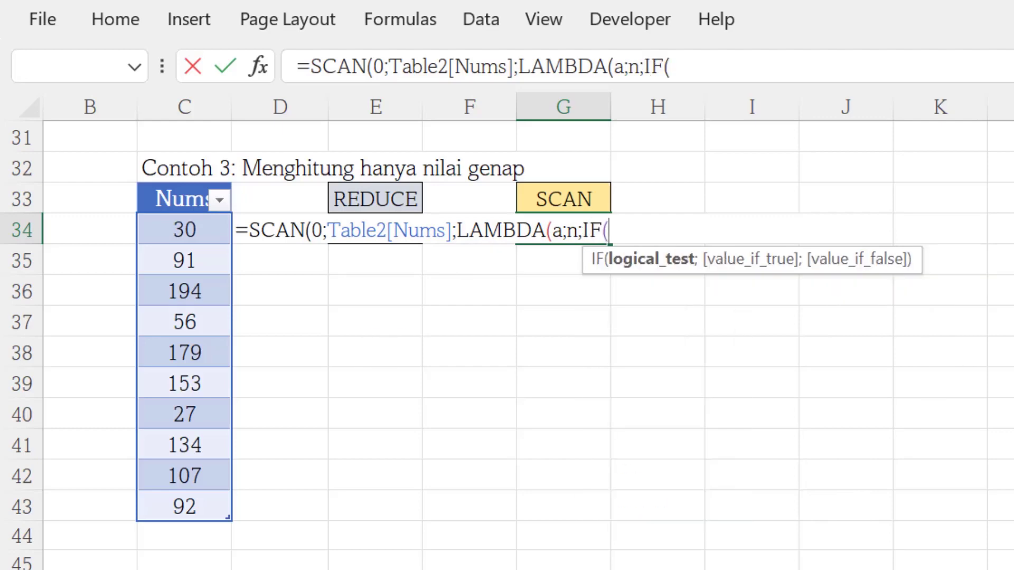
{"action": "type", "text": "isev"}
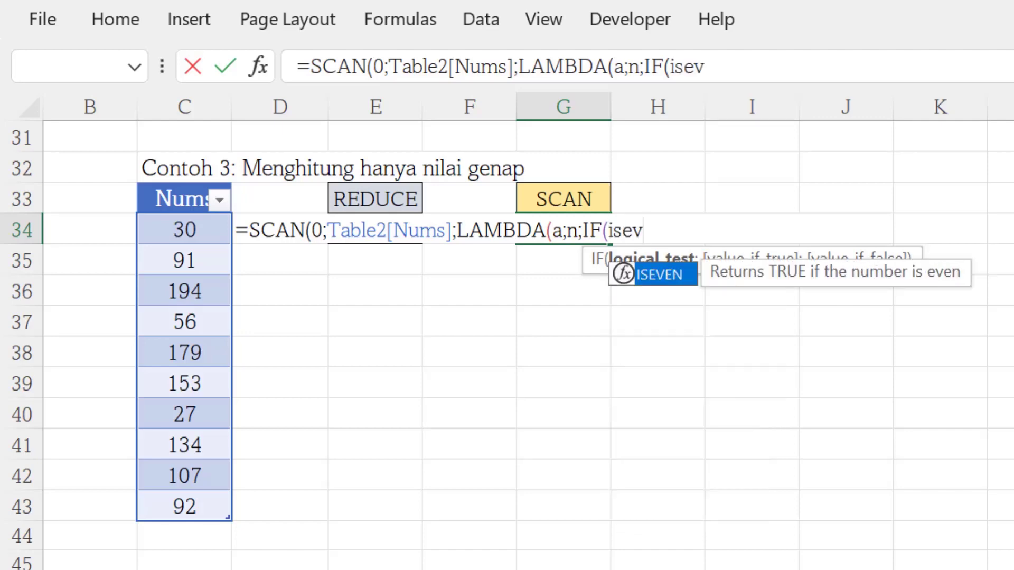
{"action": "key", "text": "Tab"}
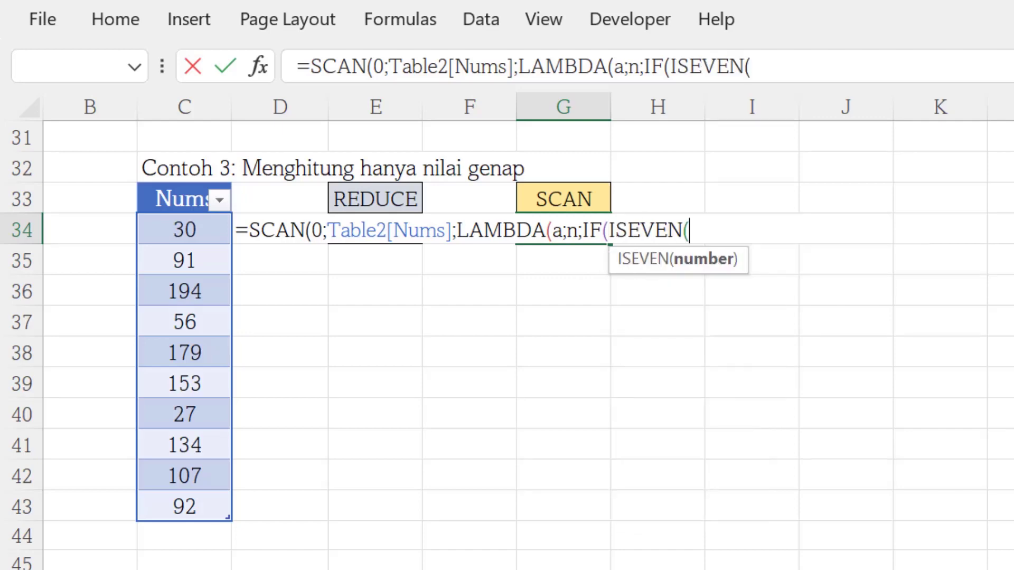
{"action": "type", "text": "n)"}
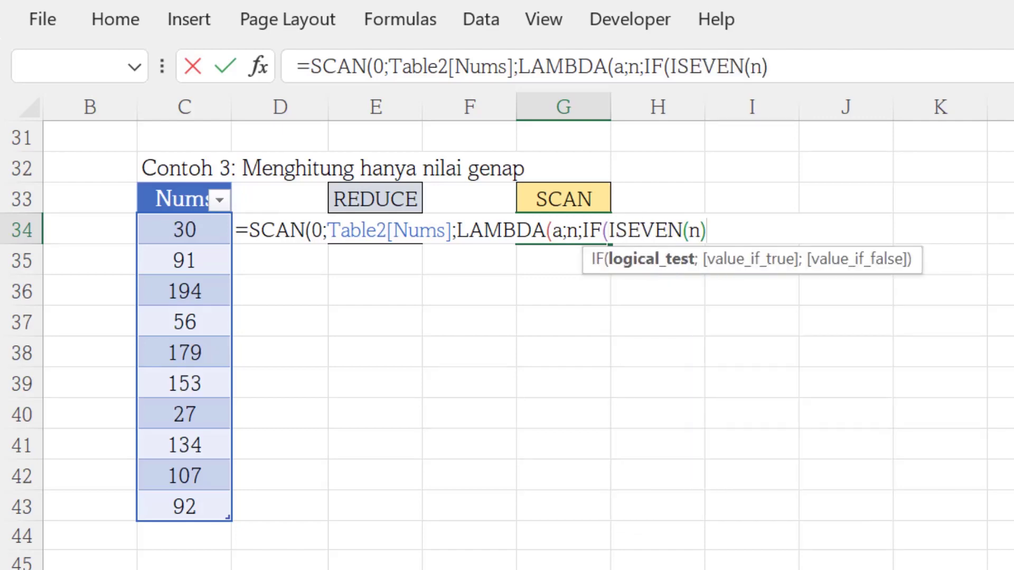
{"action": "type", "text": ";"}
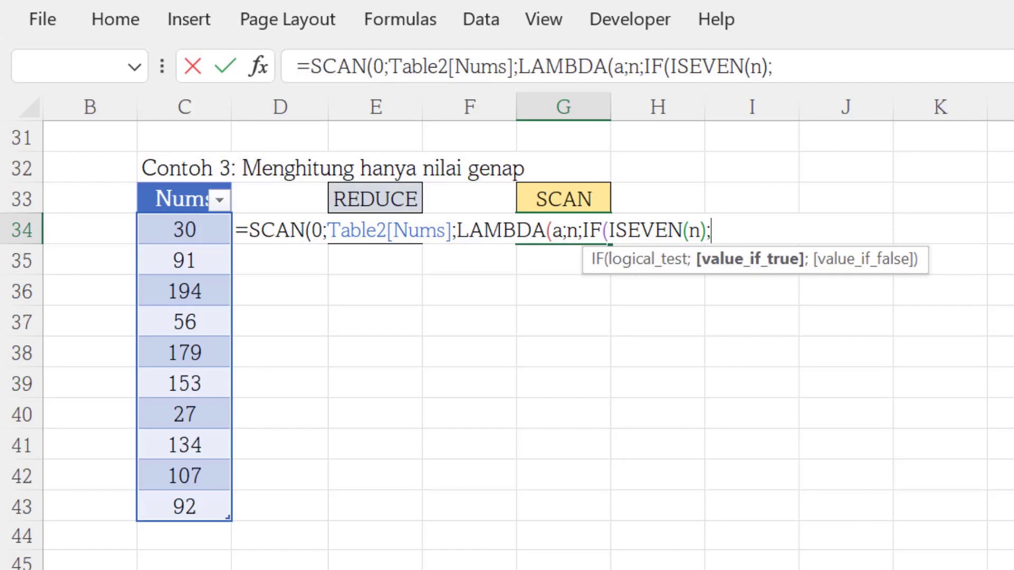
Step: Complete the SCAN formula in G34 with 1+a as the true value and a as the false value, and select the finished cell
{"action": "type", "text": "1+a"}
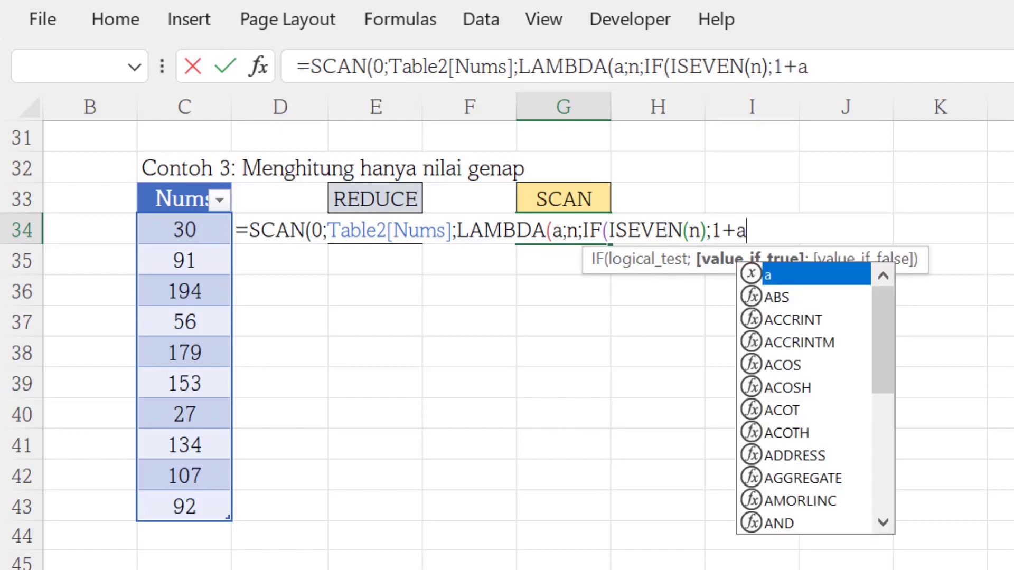
{"action": "type", "text": ";"}
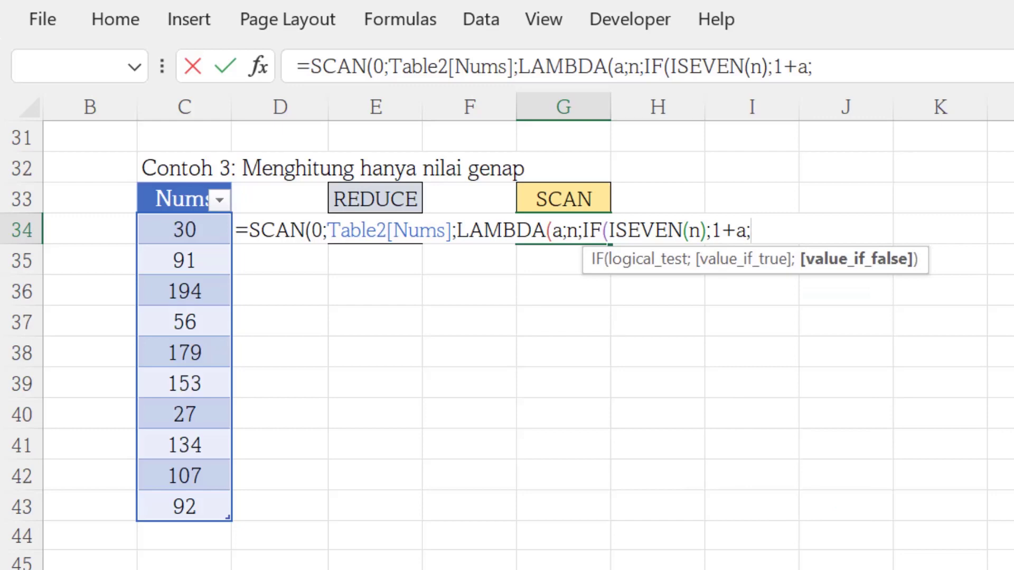
{"action": "type", "text": "a"}
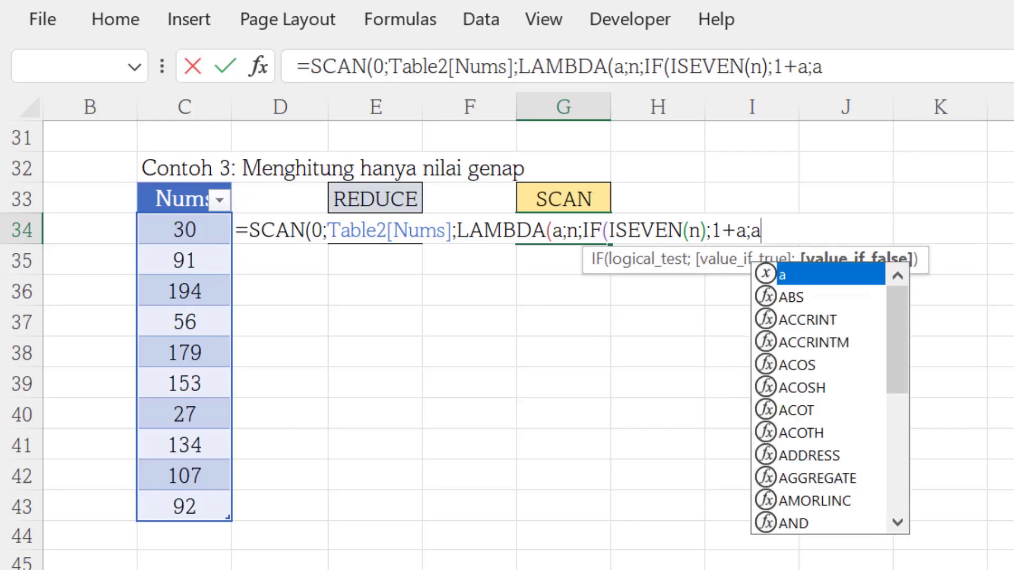
{"action": "type", "text": ")))"}
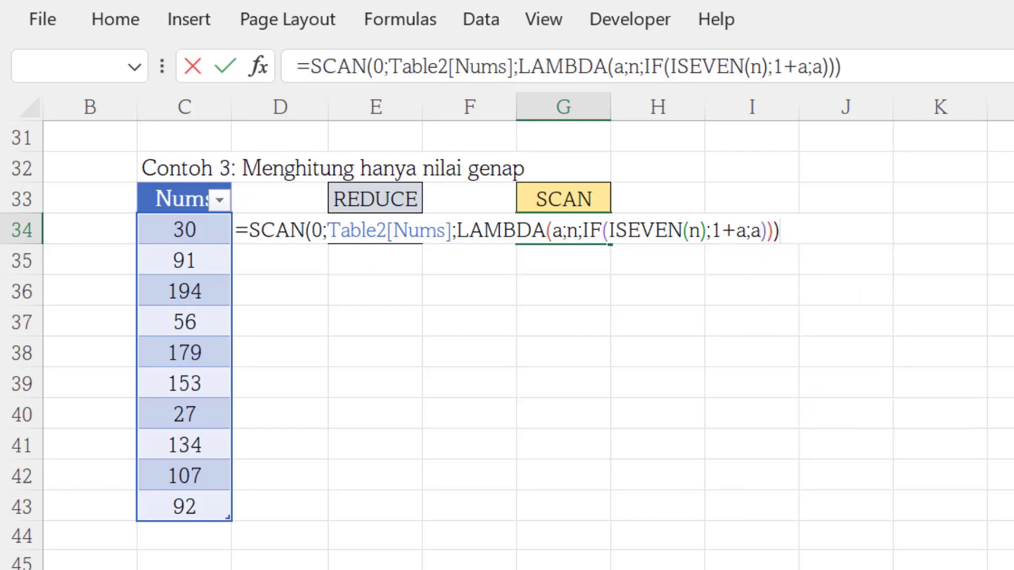
{"action": "key", "text": "Return"}
{"action": "left_click", "coordinate": [579, 229]}
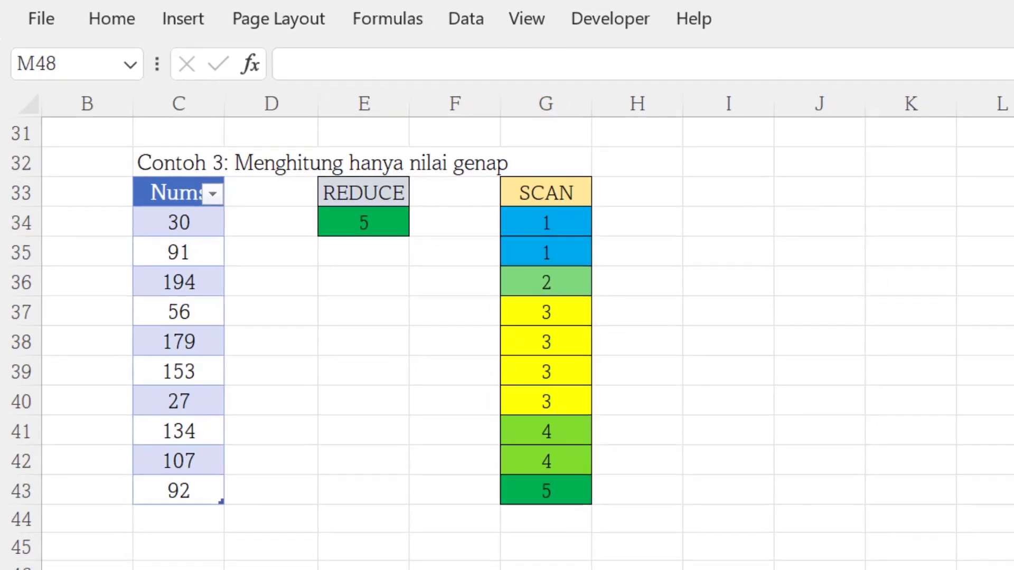
{"action": "scroll", "coordinate": [512, 343], "scroll_direction": "up", "scroll_amount": 1}
{"action": "scroll", "coordinate": [513, 343], "scroll_direction": "up", "scroll_amount": 9}
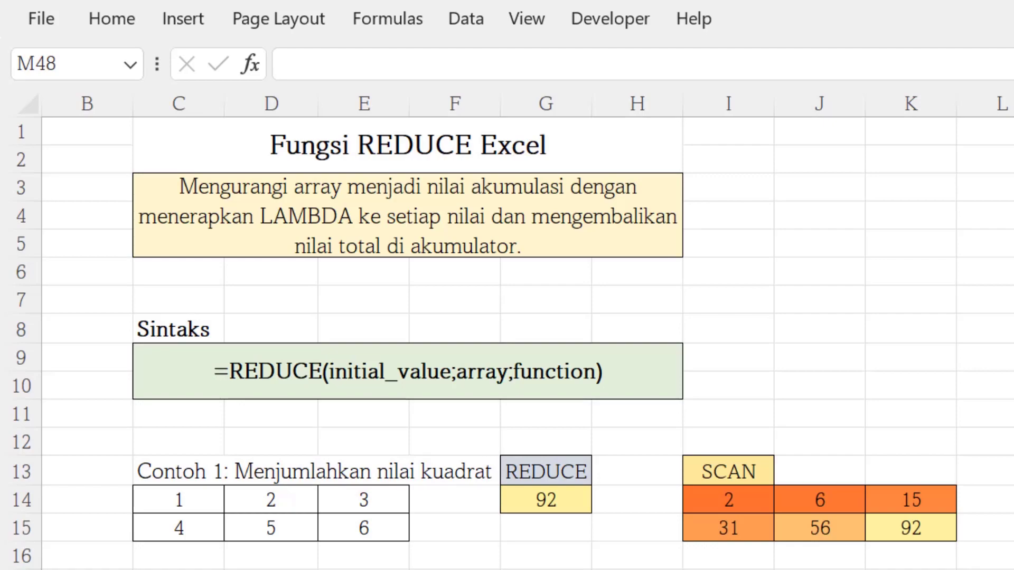
{"action": "scroll", "coordinate": [513, 344], "scroll_direction": "down", "scroll_amount": 11}
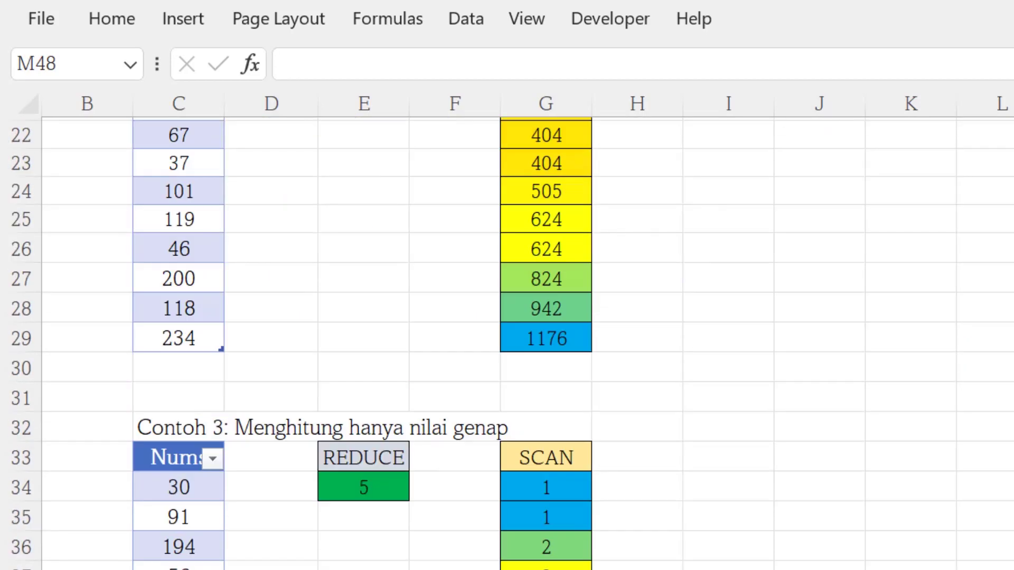